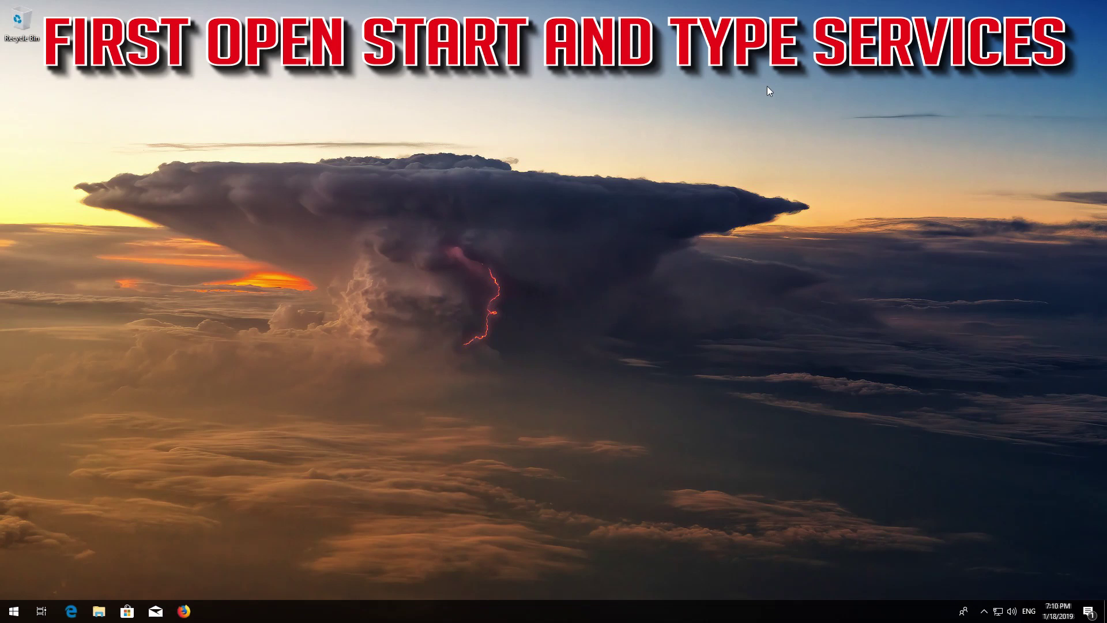
Search the Start menu for 'services' and launch the Services console
{"action": "key", "text": "super"}
{"action": "type", "text": "servic"}
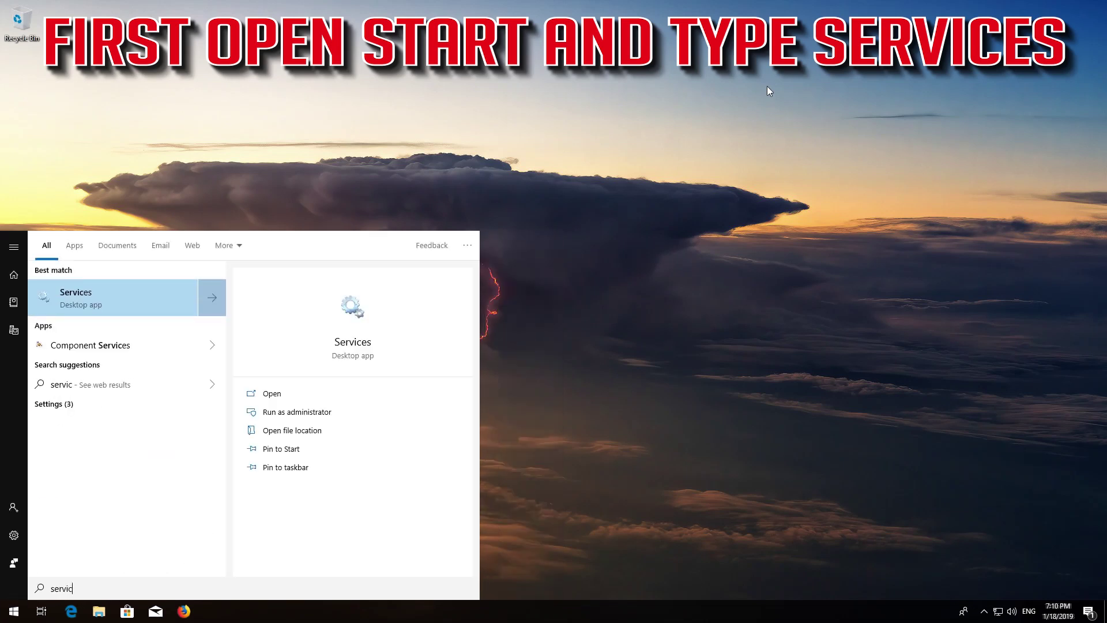
{"action": "type", "text": "es"}
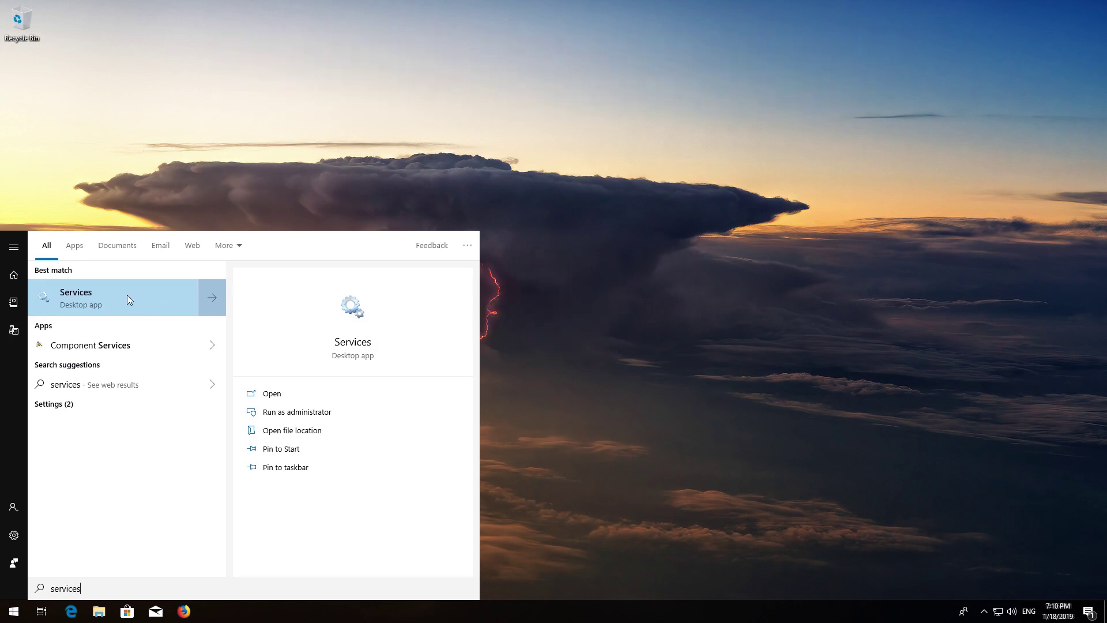
{"action": "left_click", "coordinate": [128, 296]}
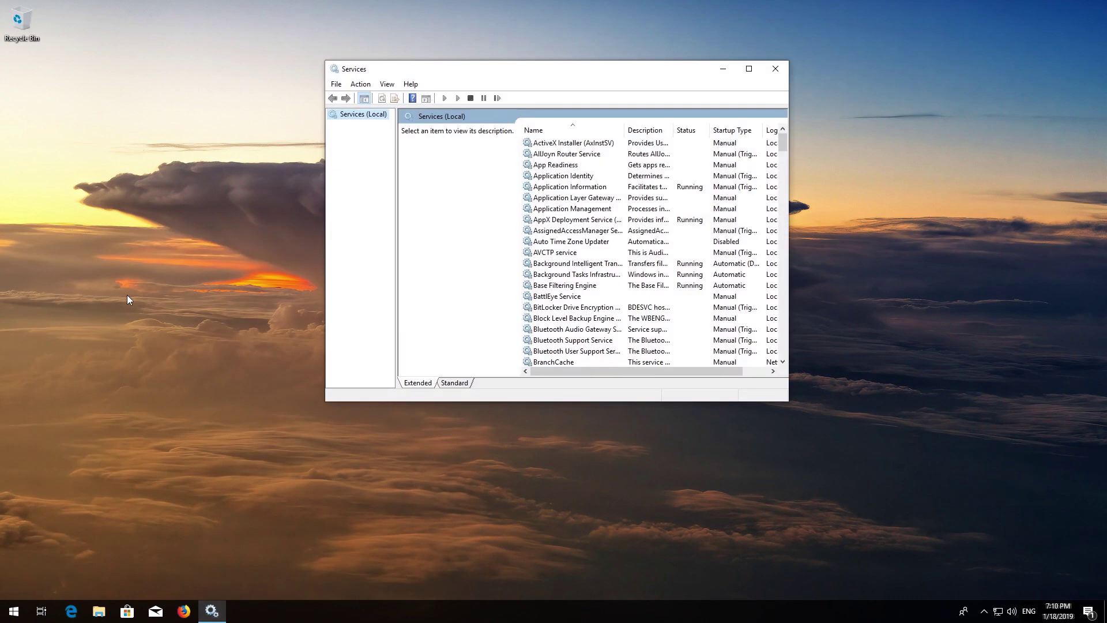
Scroll down to the Windows Update service, select it, and bring up its context menu
{"action": "left_click", "coordinate": [554, 252]}
{"action": "scroll", "coordinate": [553, 252], "scroll_direction": "down", "scroll_amount": 20}
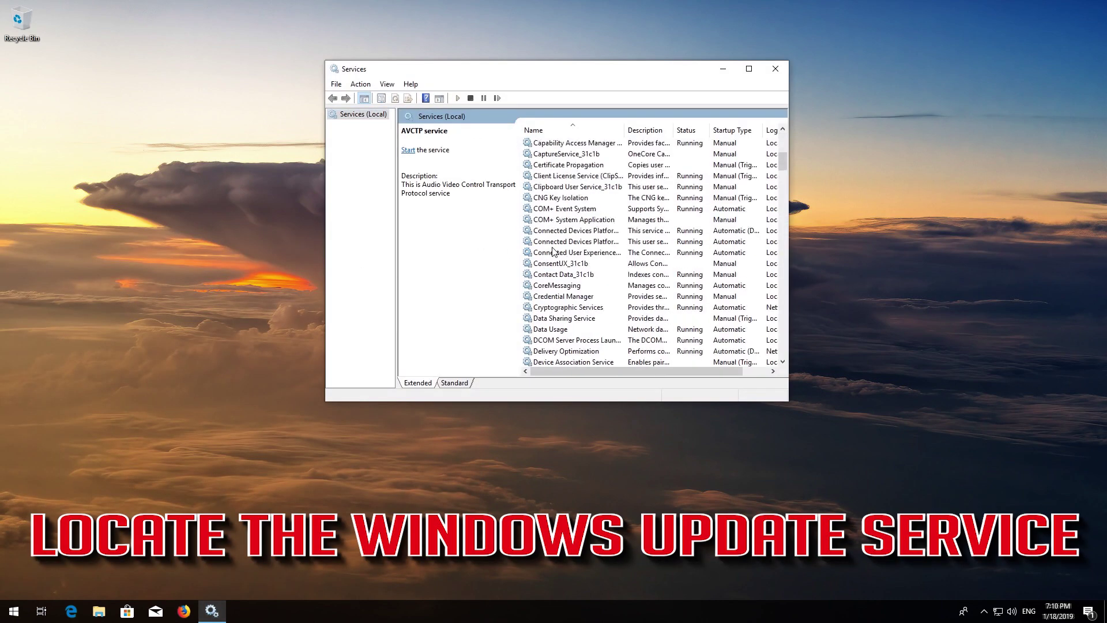
{"action": "scroll", "coordinate": [554, 252], "scroll_direction": "down", "scroll_amount": 20}
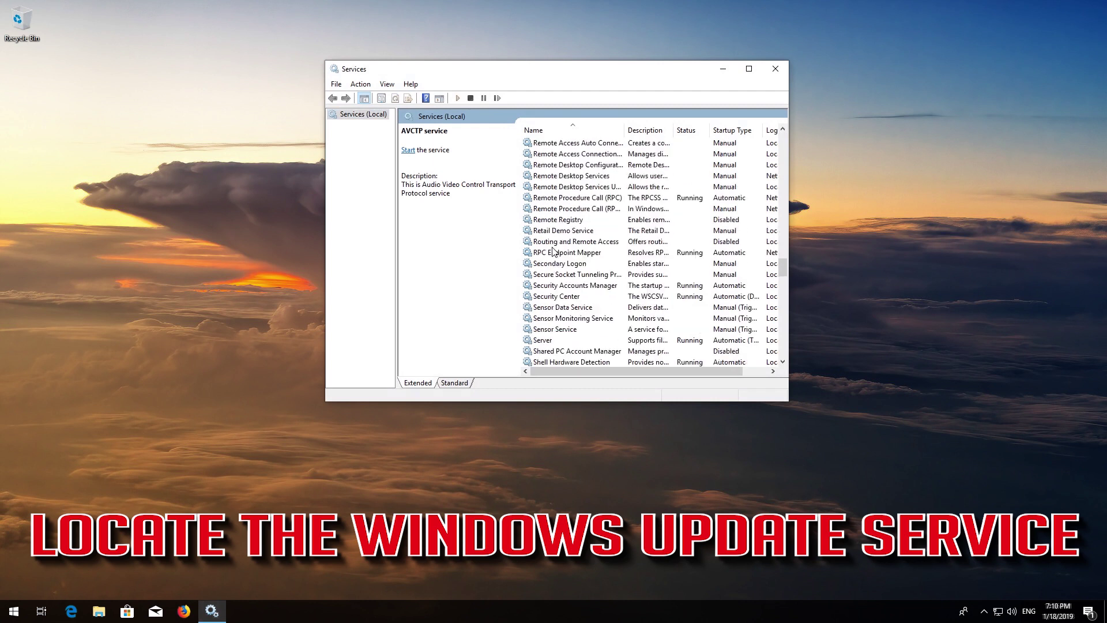
{"action": "scroll", "coordinate": [554, 252], "scroll_direction": "down", "scroll_amount": 1}
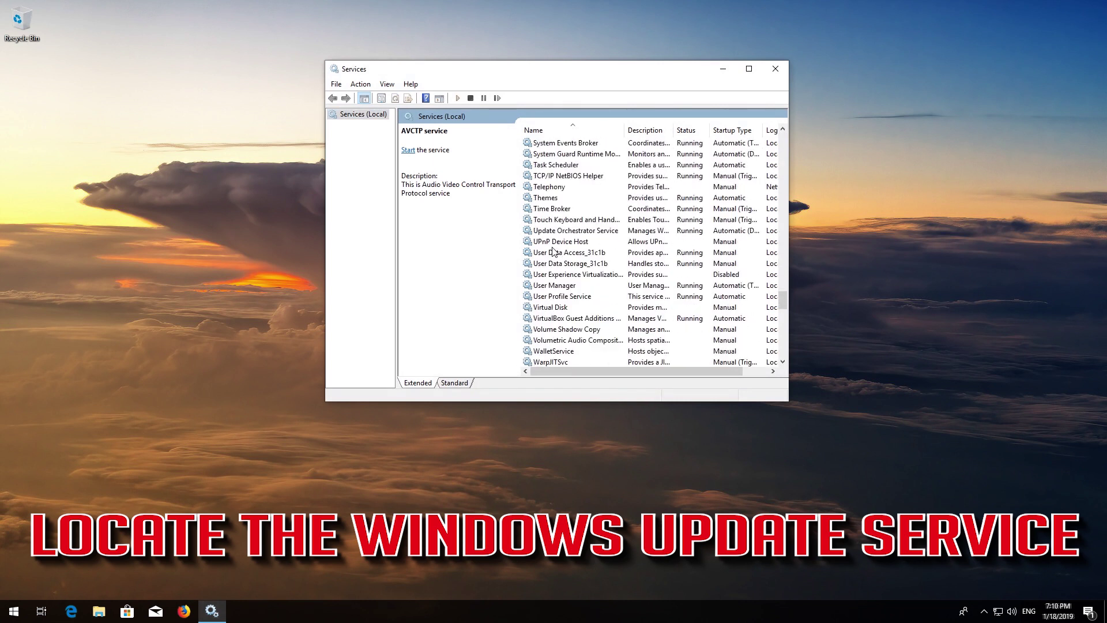
{"action": "scroll", "coordinate": [553, 251], "scroll_direction": "down", "scroll_amount": 5}
{"action": "scroll", "coordinate": [553, 251], "scroll_direction": "down", "scroll_amount": 10}
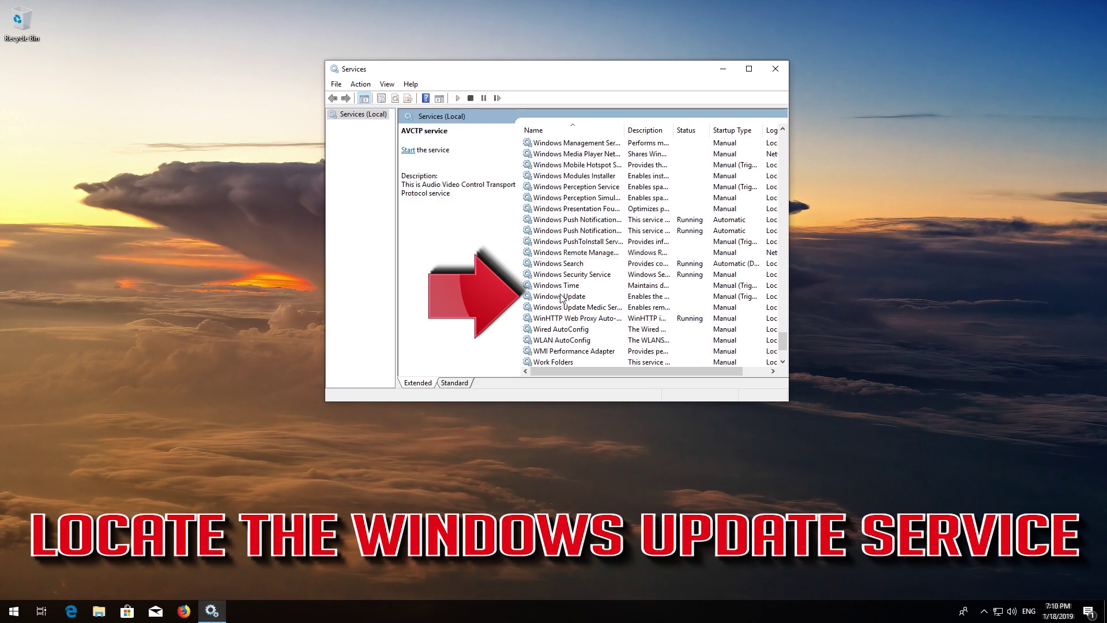
{"action": "left_click", "coordinate": [563, 297]}
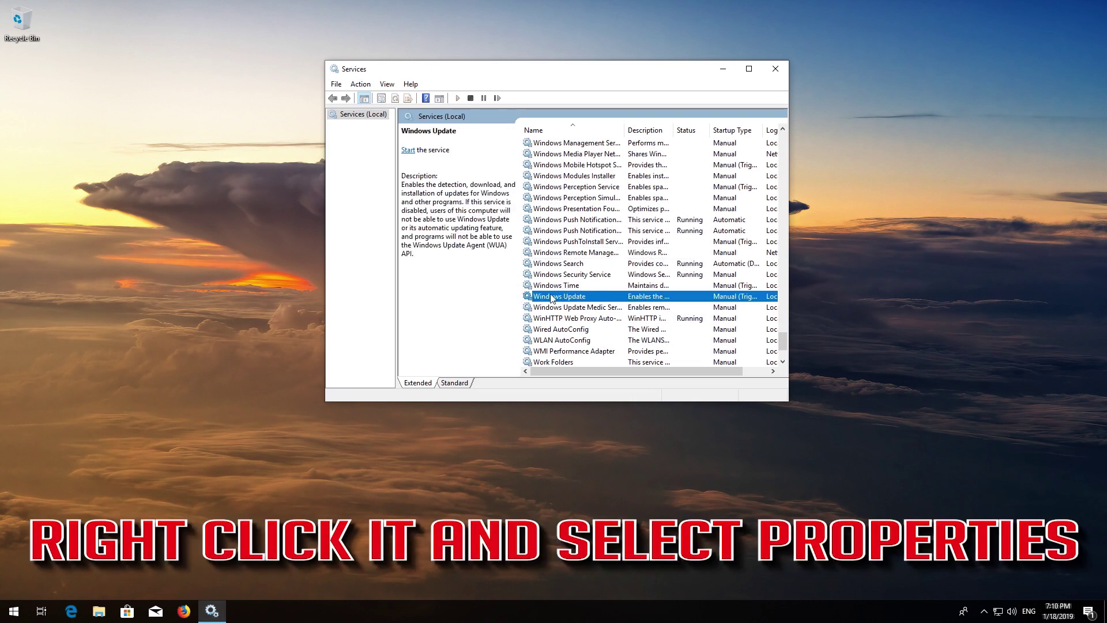
{"action": "right_click", "coordinate": [571, 296]}
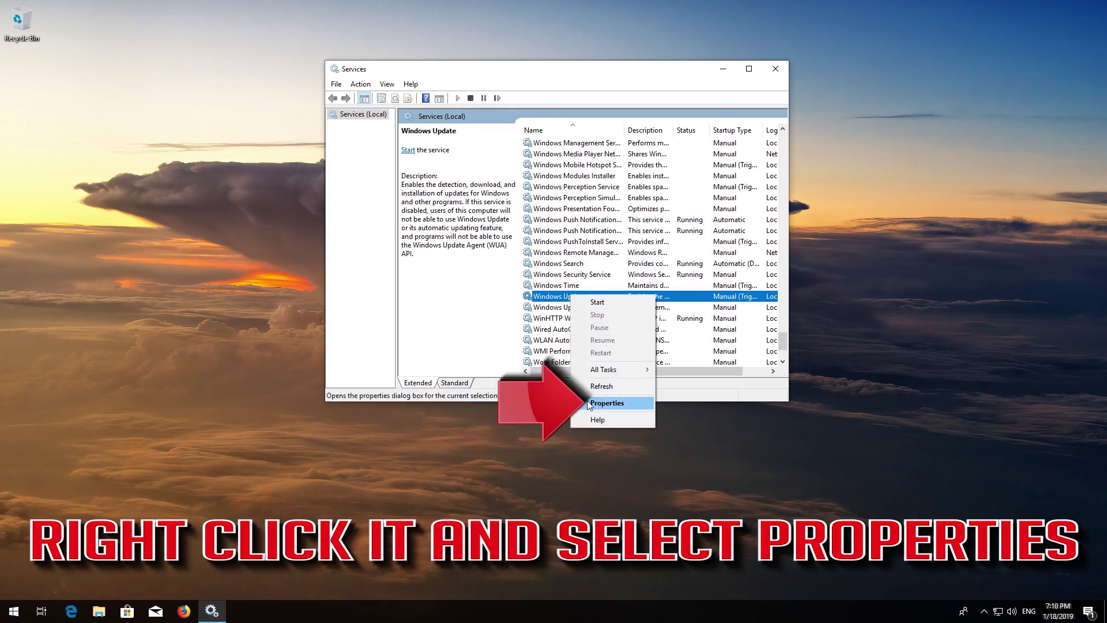
Set the Windows Update service's startup type to Automatic in Properties and apply it
{"action": "left_click", "coordinate": [614, 402]}
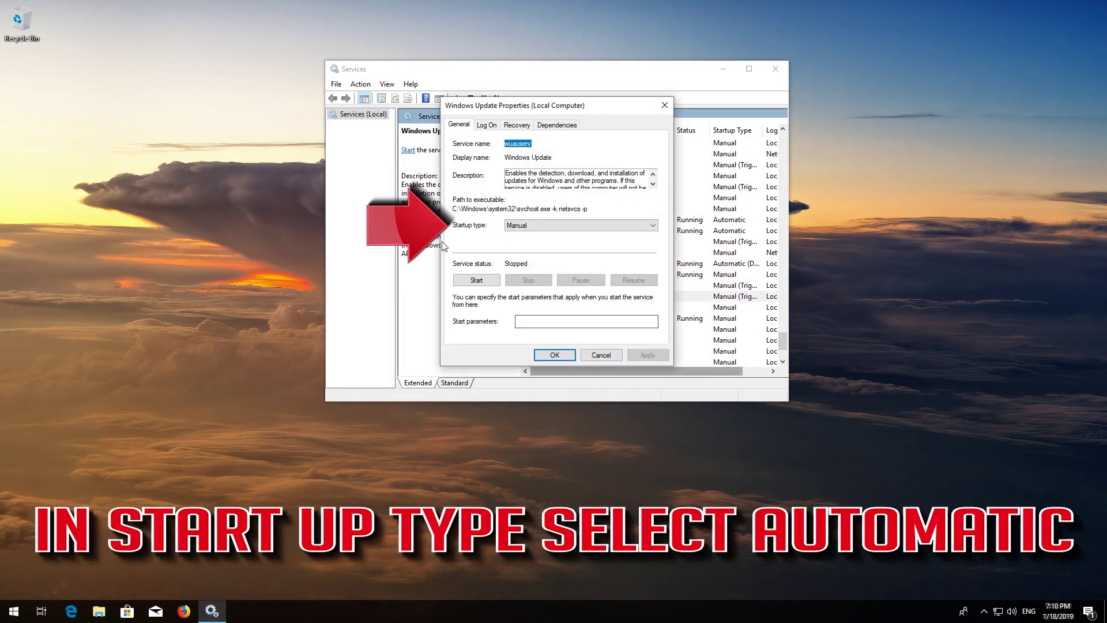
{"action": "left_click", "coordinate": [574, 227]}
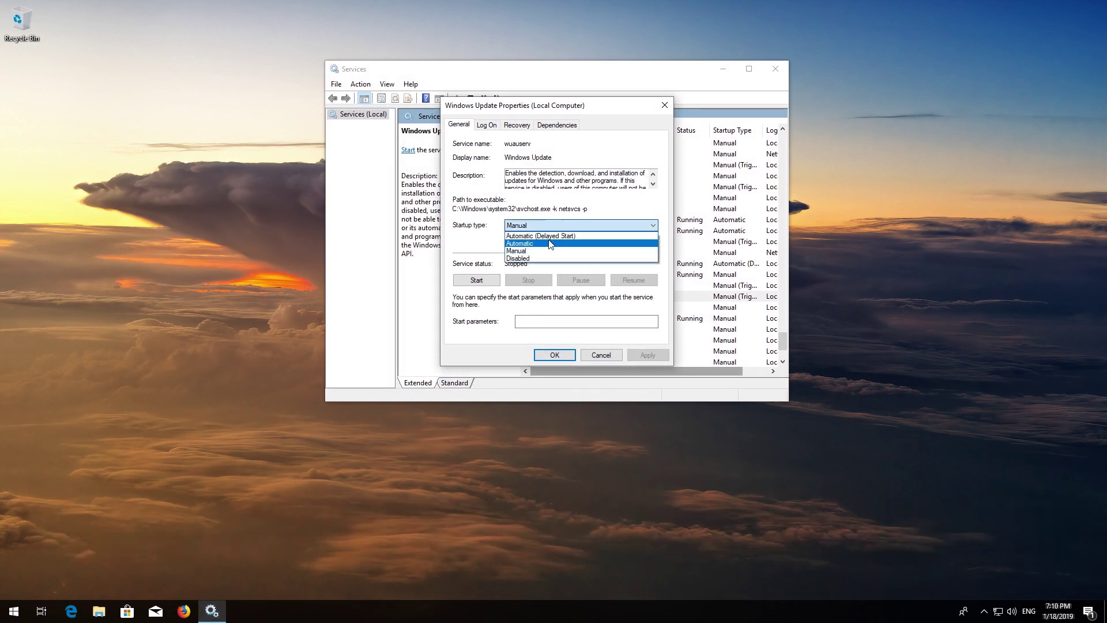
{"action": "left_click", "coordinate": [548, 245]}
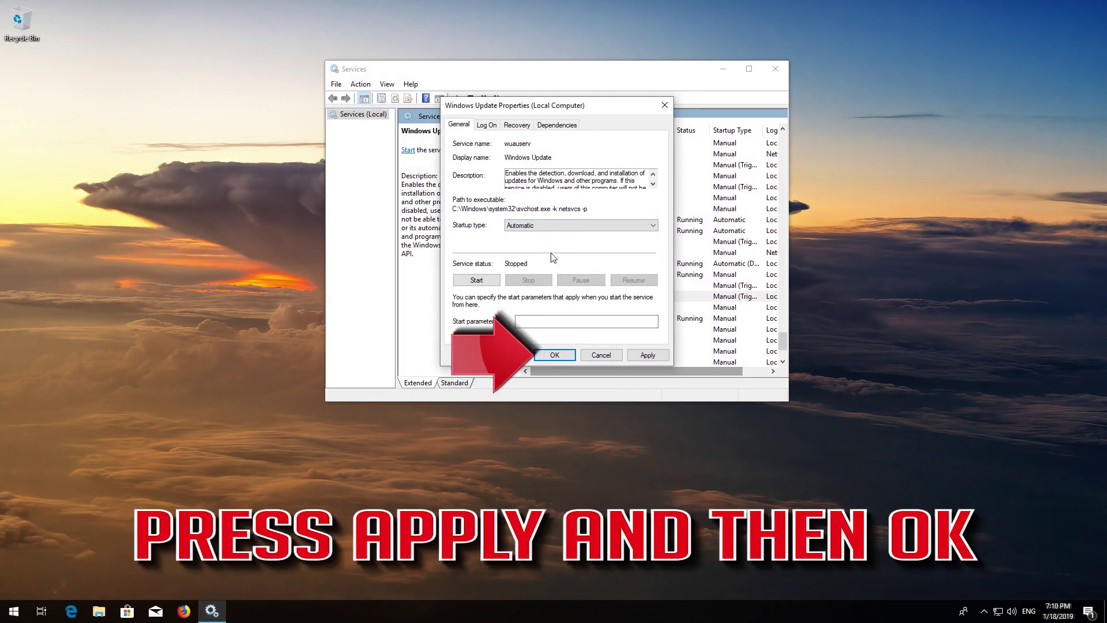
{"action": "left_click", "coordinate": [654, 355]}
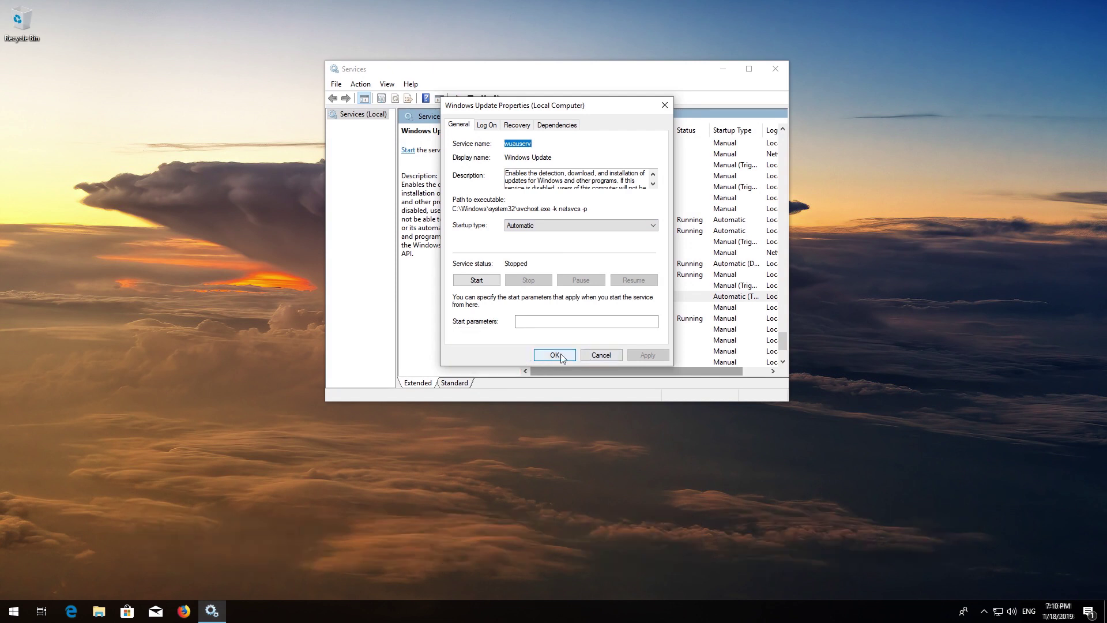
Start and then restart the Windows Update service, then close the Services console
{"action": "left_click", "coordinate": [555, 355]}
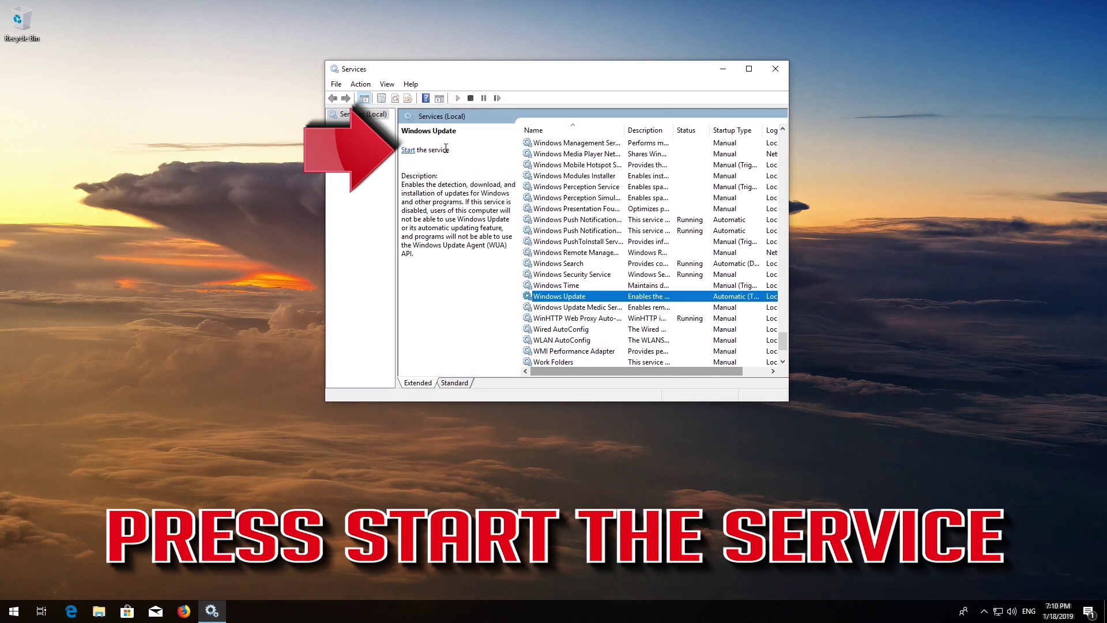
{"action": "left_click", "coordinate": [409, 151]}
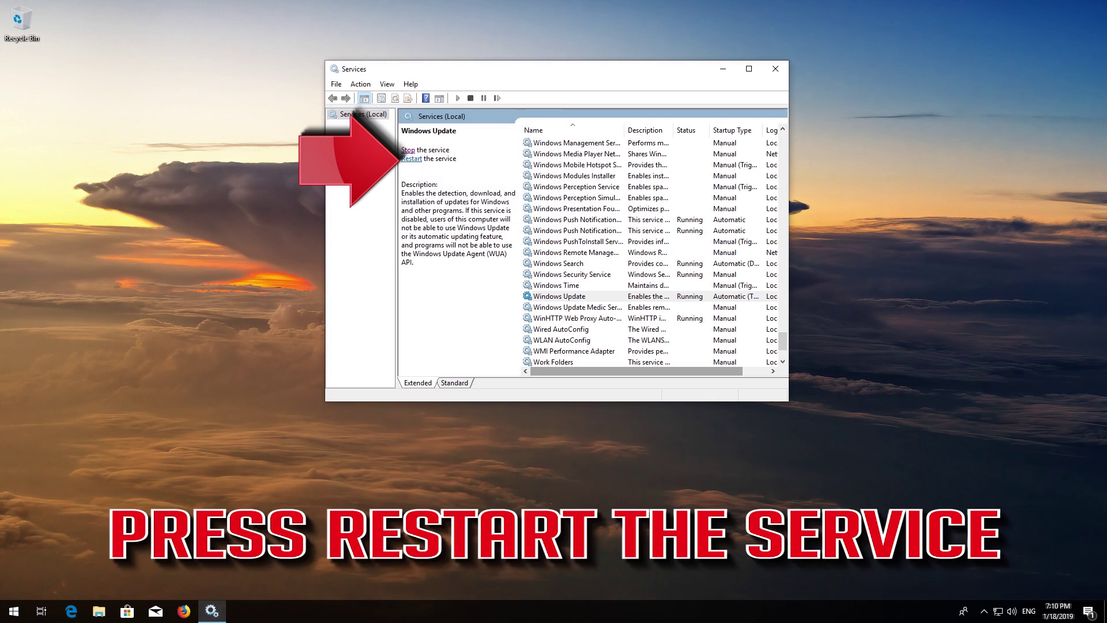
{"action": "left_click", "coordinate": [413, 159]}
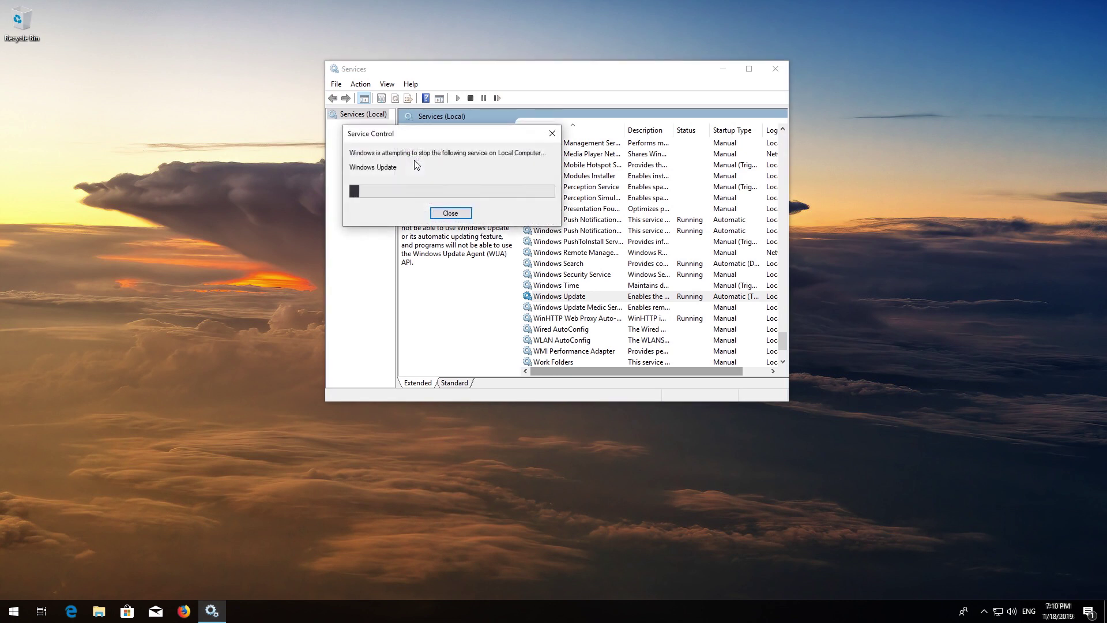
{"action": "left_click", "coordinate": [787, 67]}
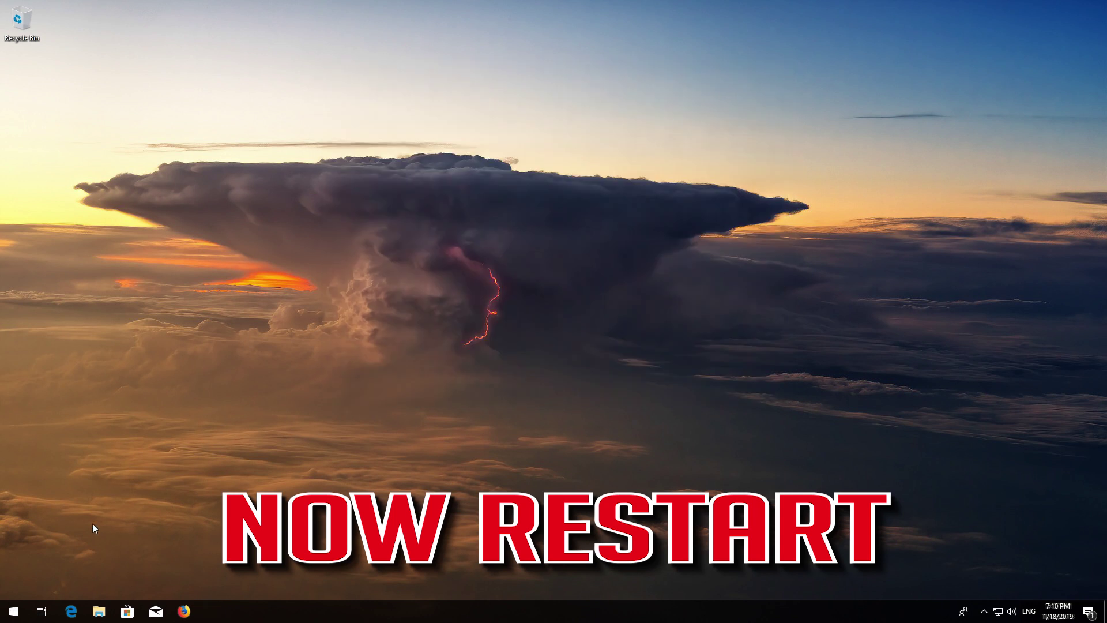
Restart the computer from the Start menu's power options
{"action": "left_click", "coordinate": [13, 612]}
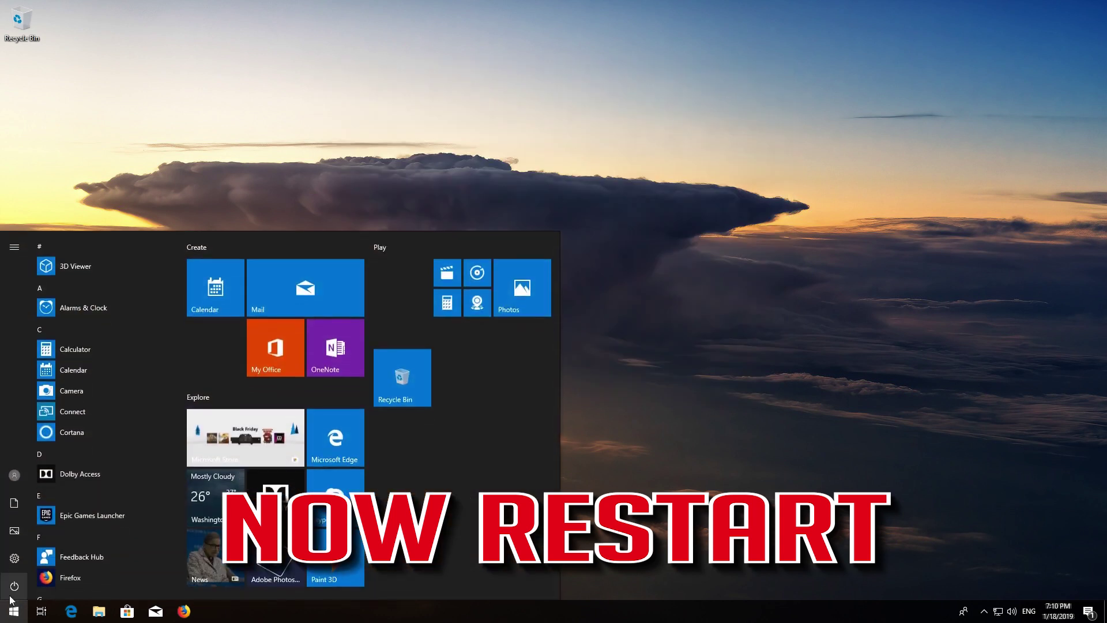
{"action": "left_click", "coordinate": [13, 588]}
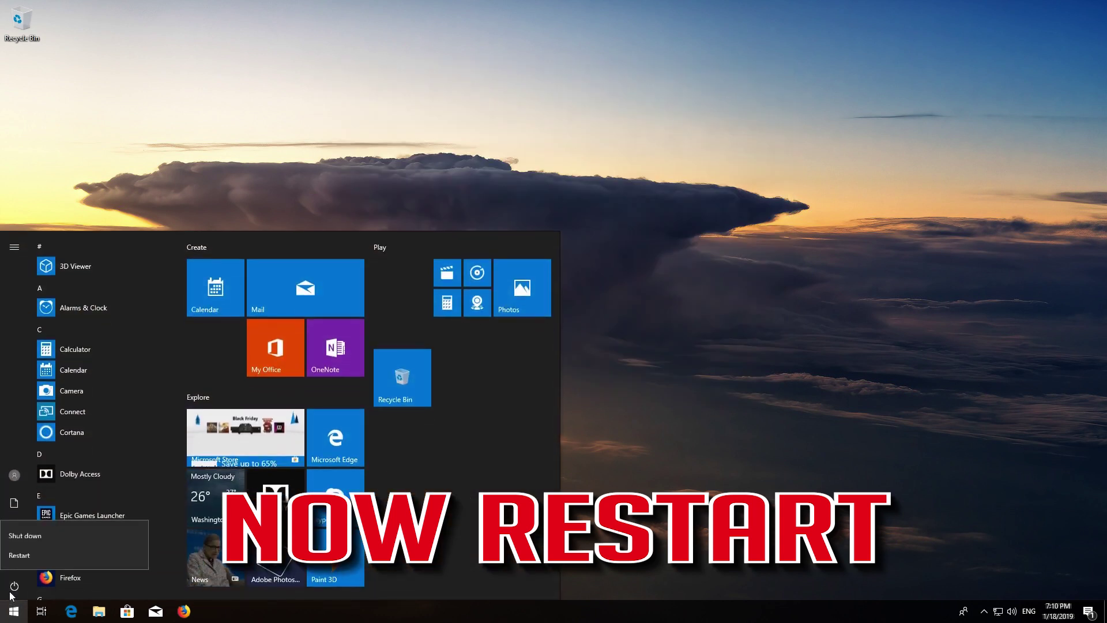
{"action": "left_click", "coordinate": [19, 555]}
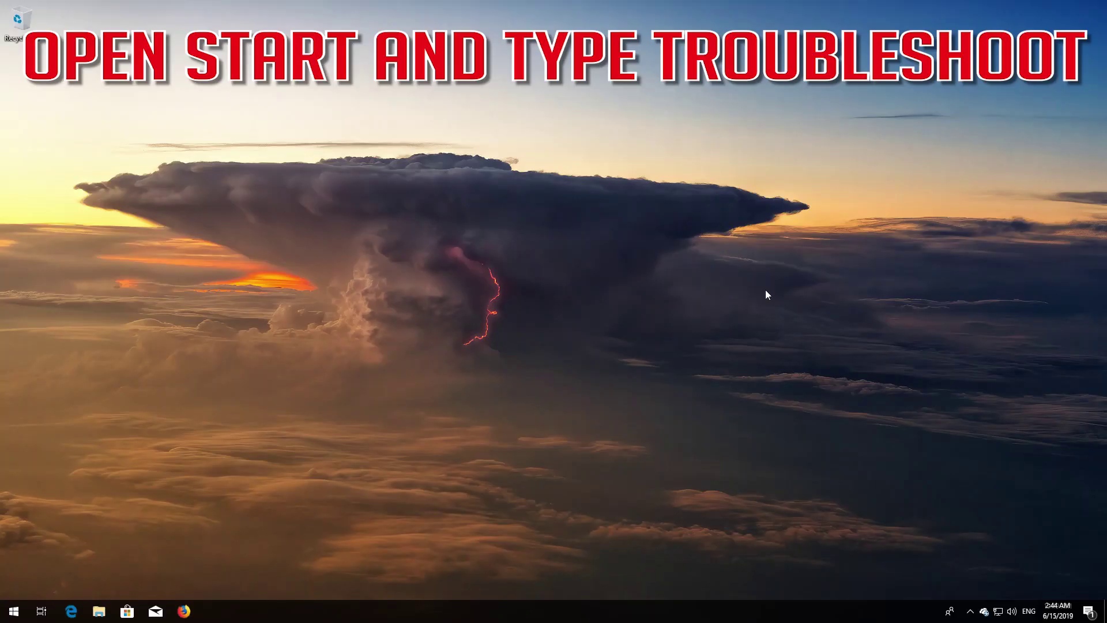
Search the Start menu for 'troubleshoot'
{"action": "key", "text": "super"}
{"action": "type", "text": "tr"}
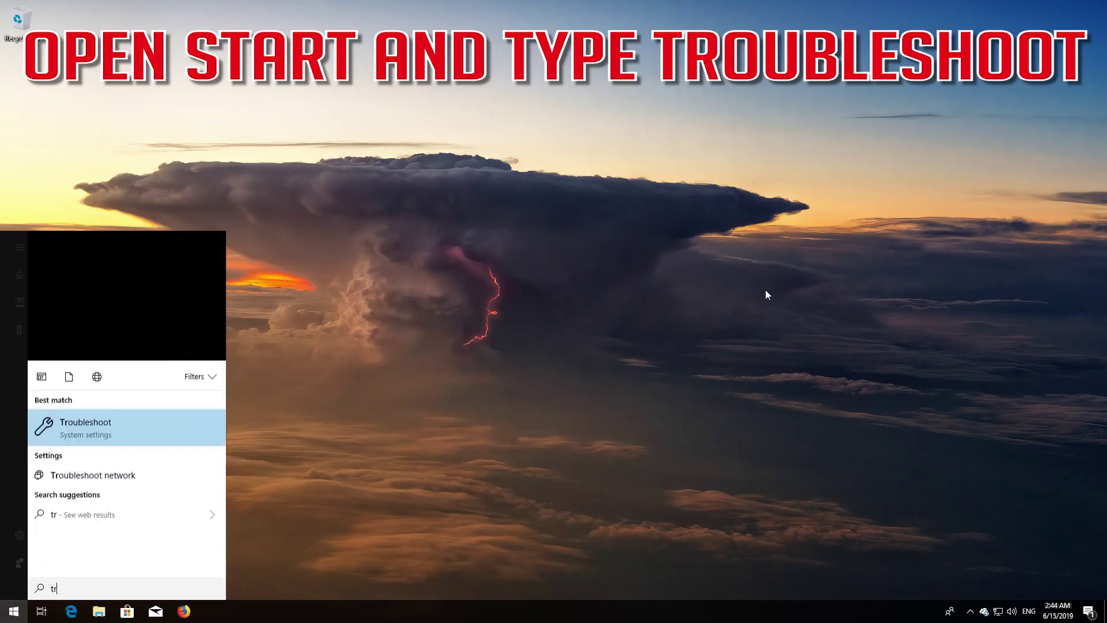
{"action": "type", "text": "oublesho"}
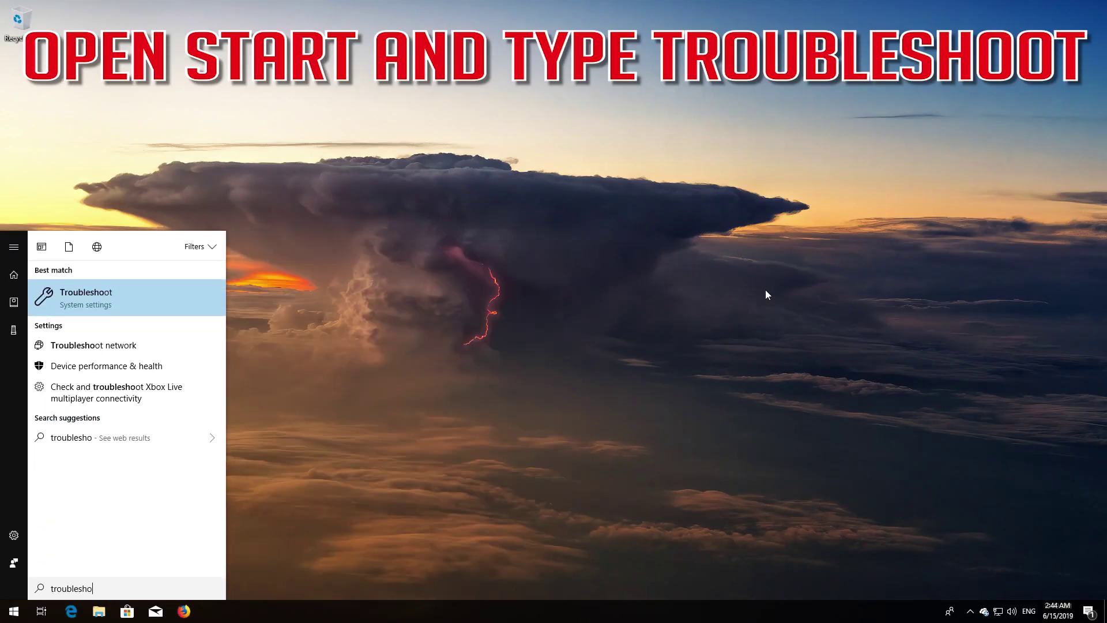
{"action": "type", "text": "ot"}
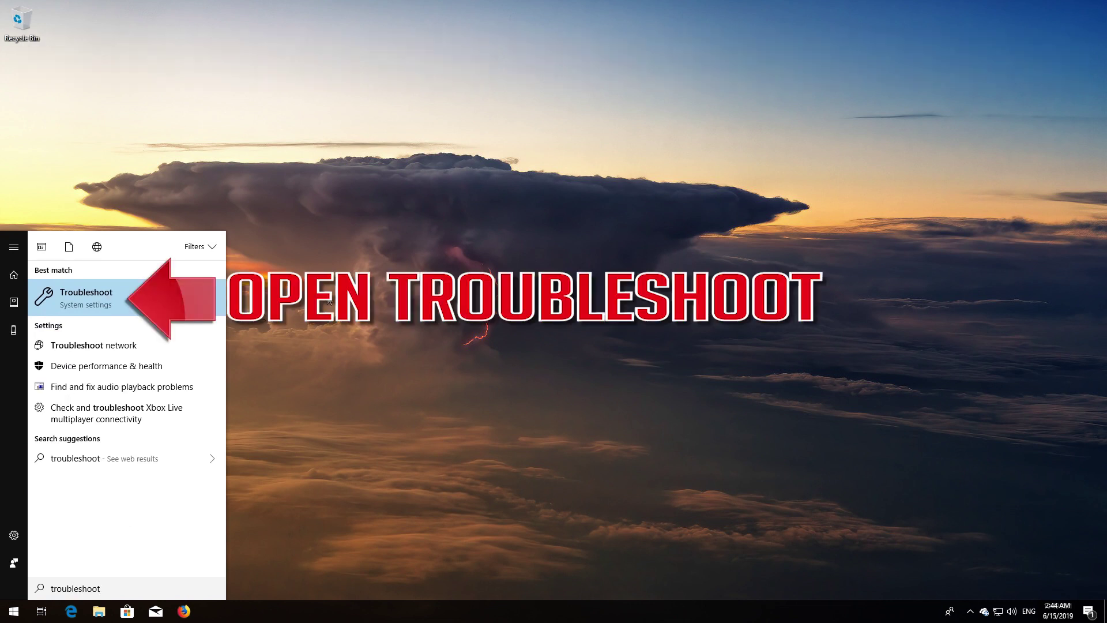
Open the Troubleshoot settings page and expand the Windows Update troubleshooter entry
{"action": "left_click", "coordinate": [82, 299]}
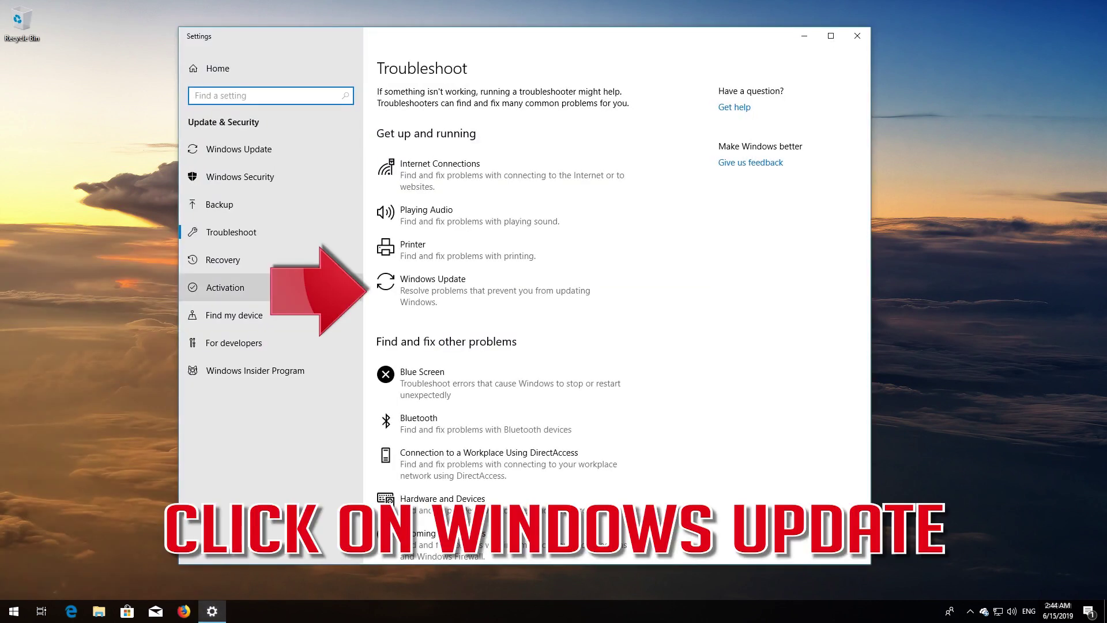
{"action": "left_click", "coordinate": [467, 294]}
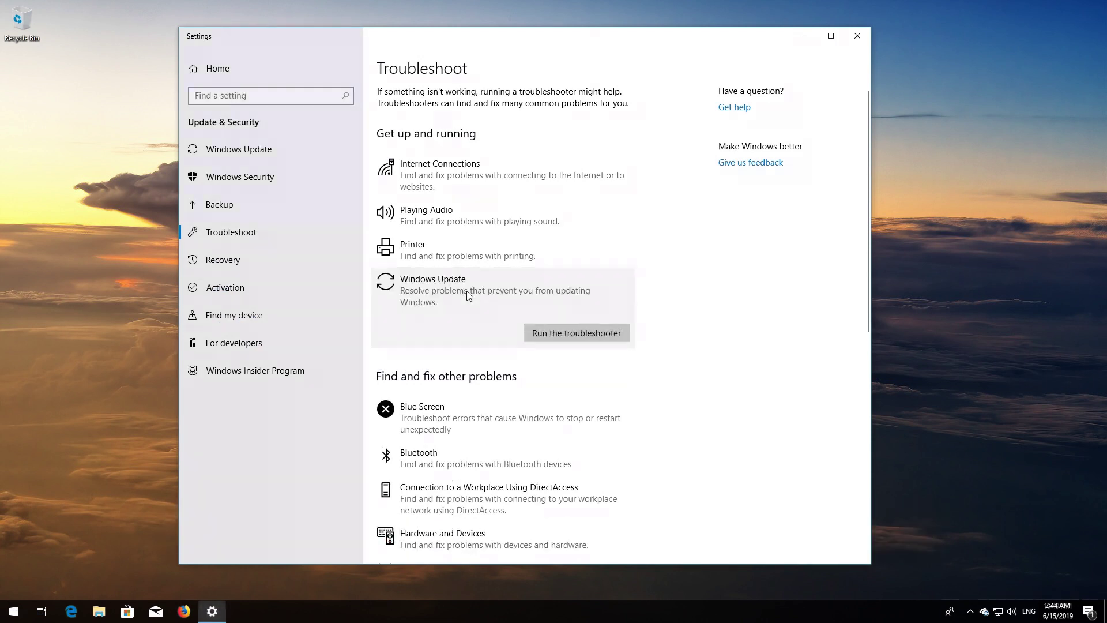
Run the Windows Update troubleshooter, apply its fix for pending updates, and close it
{"action": "left_click", "coordinate": [568, 338]}
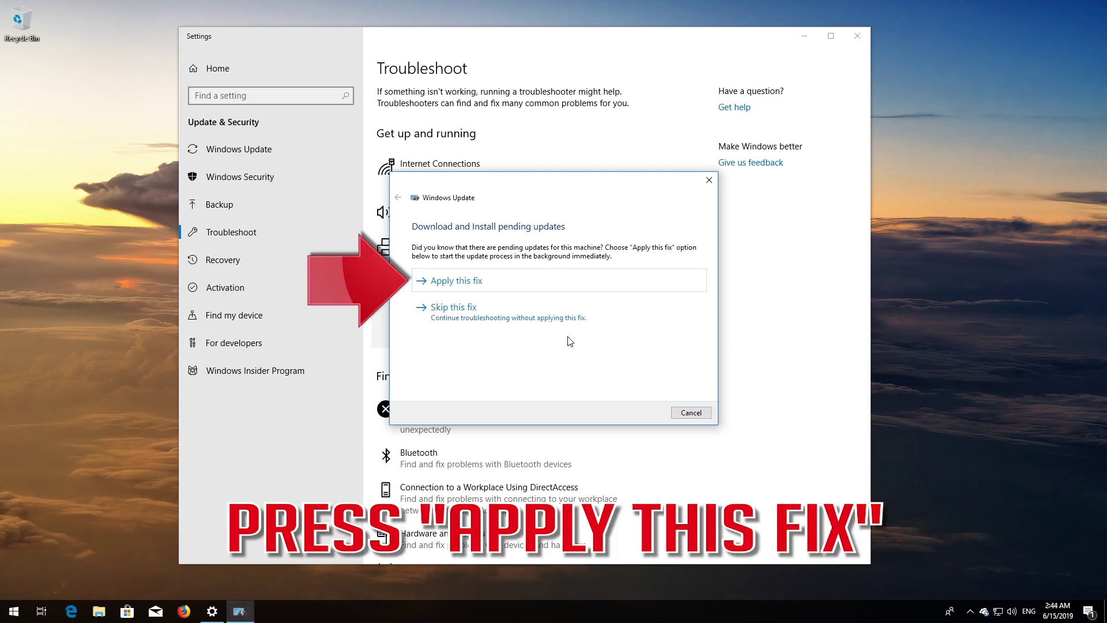
{"action": "left_click", "coordinate": [490, 283]}
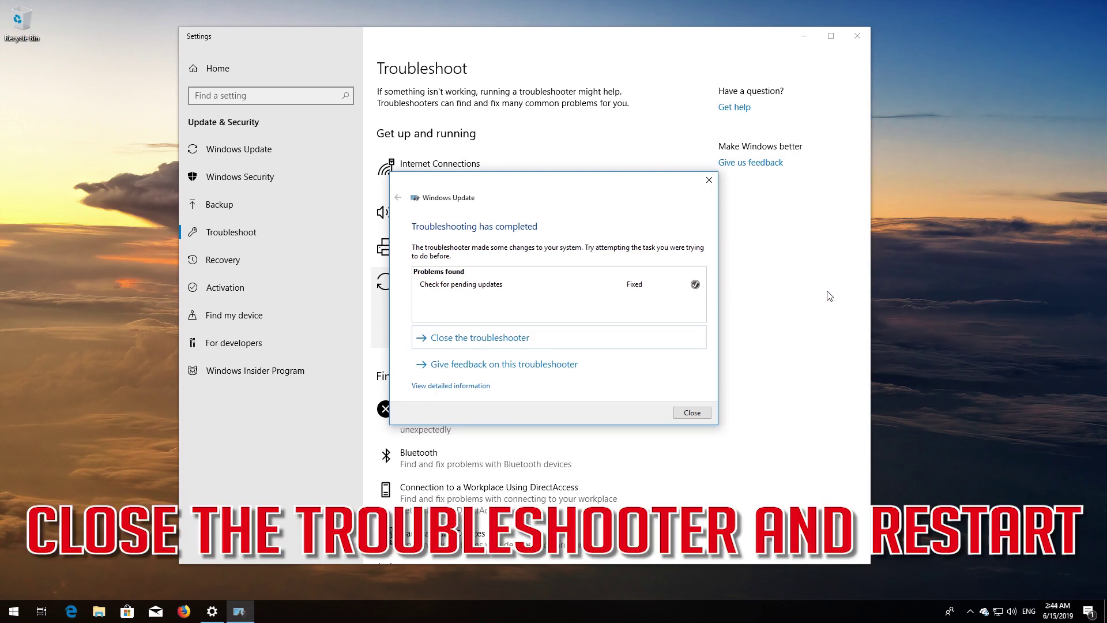
{"action": "left_click", "coordinate": [693, 413]}
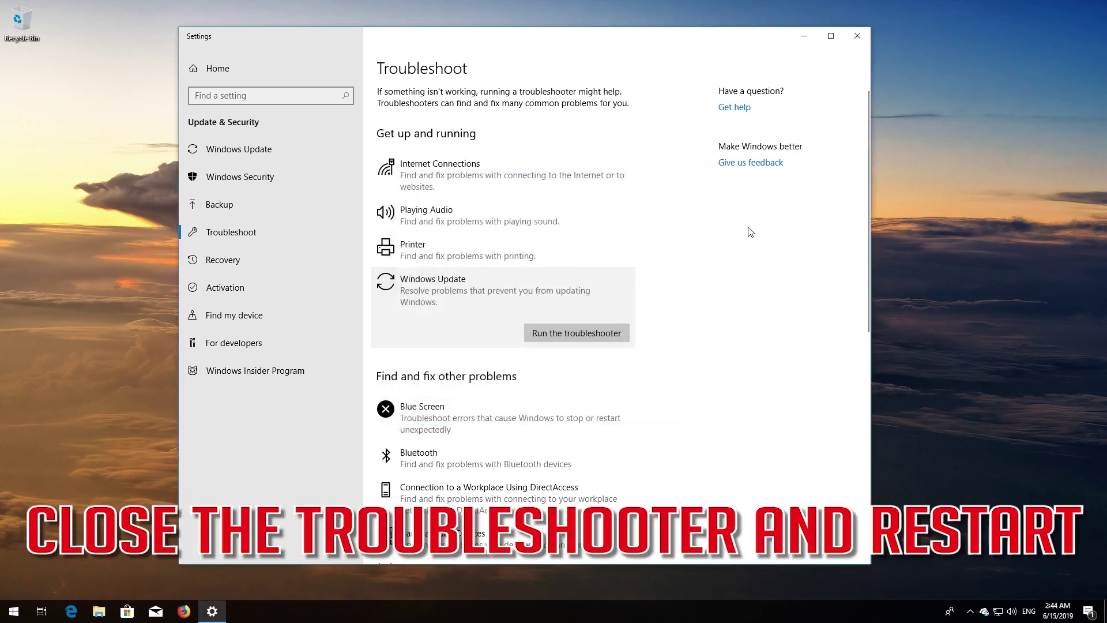
Close the Settings window and restart the computer from the Start menu
{"action": "left_click", "coordinate": [858, 35]}
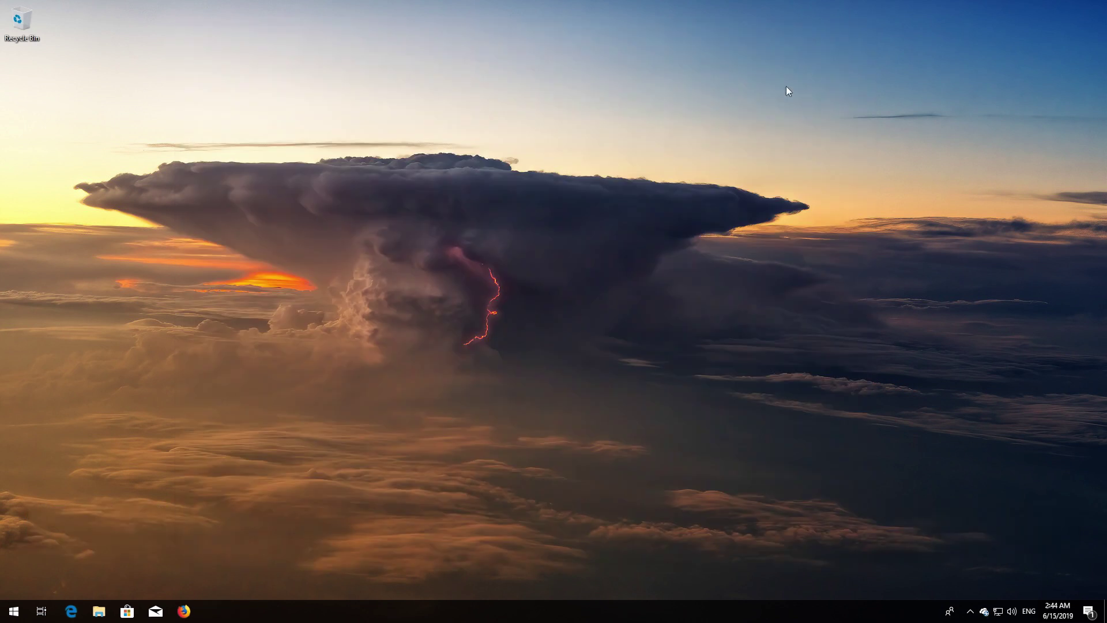
{"action": "left_click", "coordinate": [14, 611]}
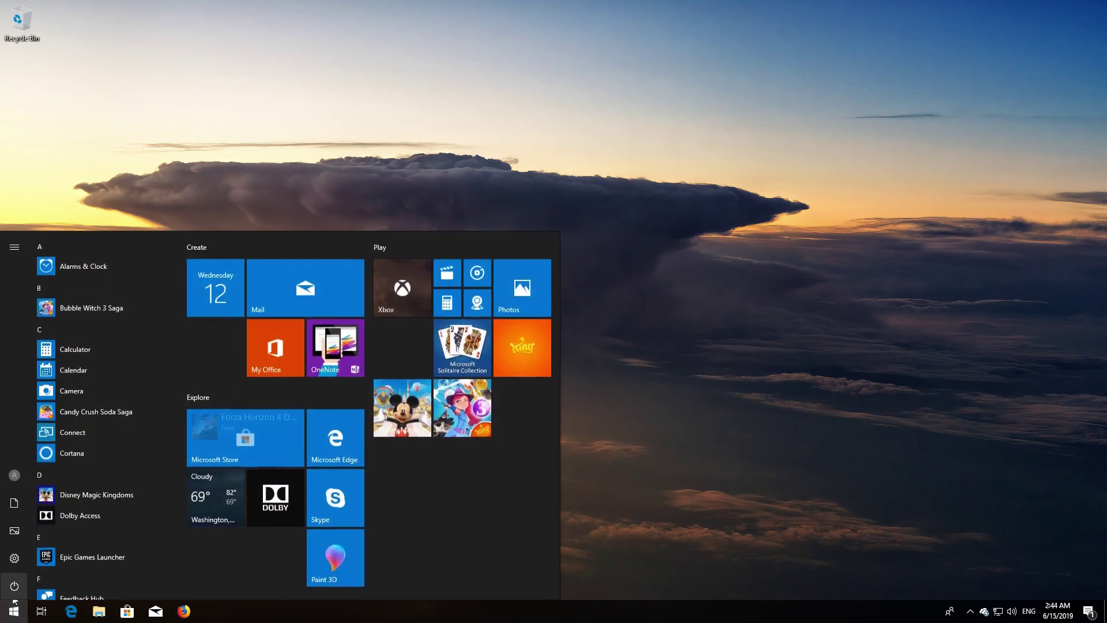
{"action": "left_click", "coordinate": [14, 591]}
{"action": "left_click", "coordinate": [26, 558]}
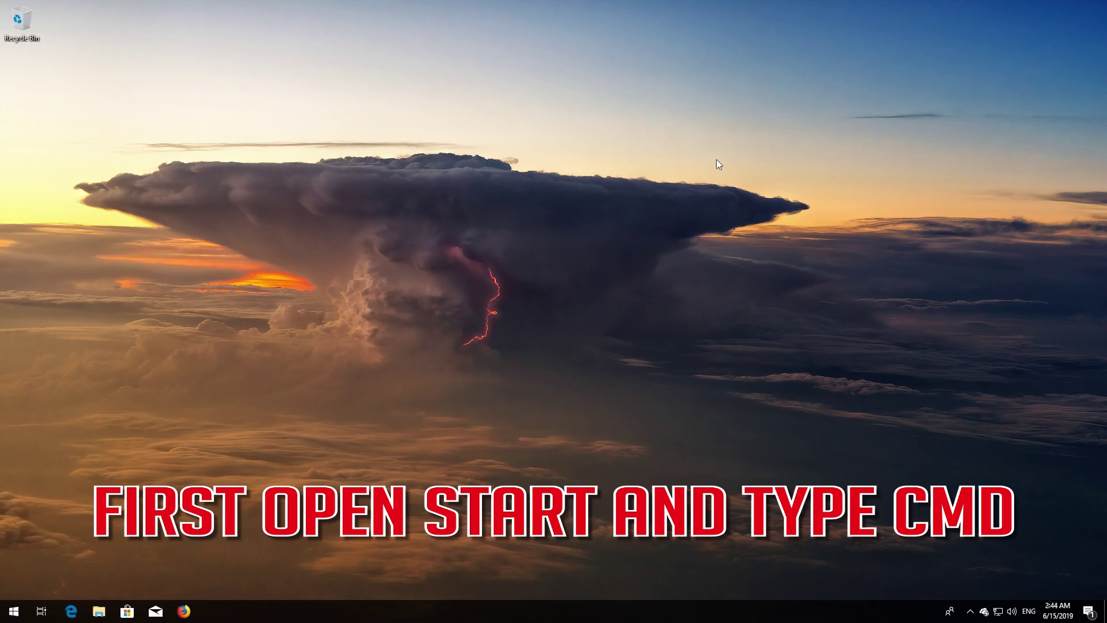
Search the Start menu for 'cmd' and run Command Prompt as administrator
{"action": "key", "text": "super"}
{"action": "type", "text": "cmd"}
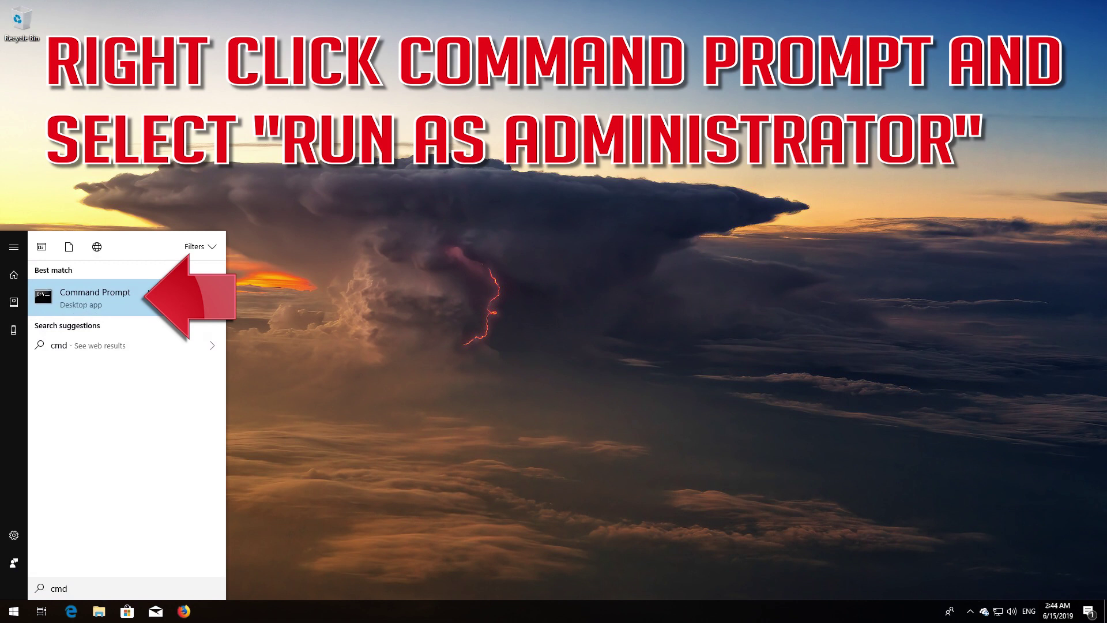
{"action": "right_click", "coordinate": [149, 291]}
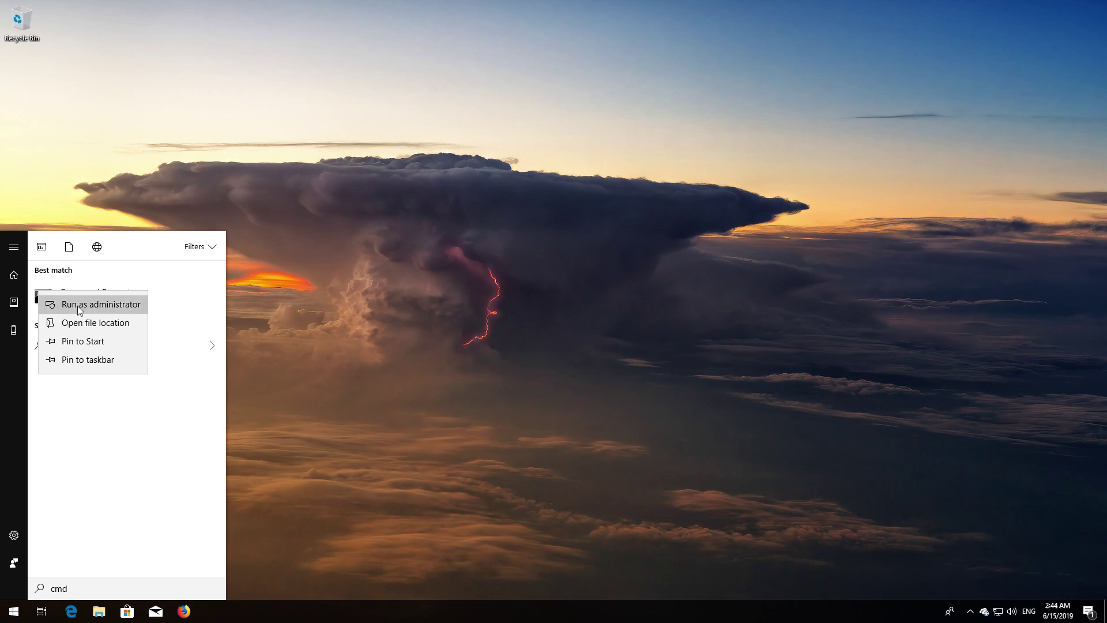
{"action": "left_click", "coordinate": [78, 308]}
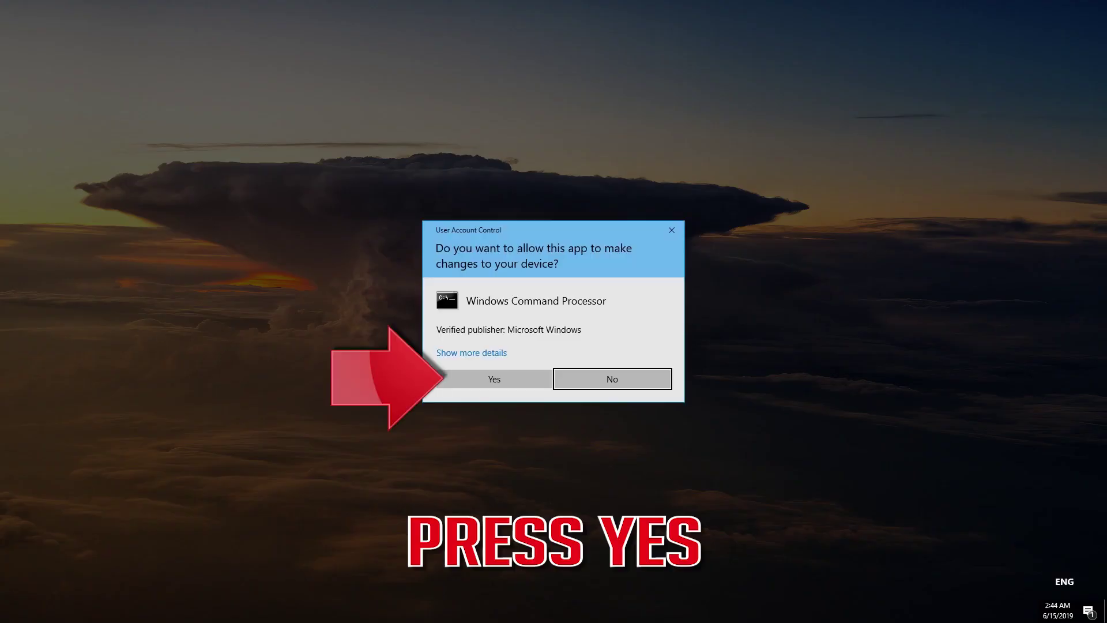
Approve elevation and run 'SC config wuauserv start=auto' so Windows Update starts automatically
{"action": "left_click", "coordinate": [497, 379]}
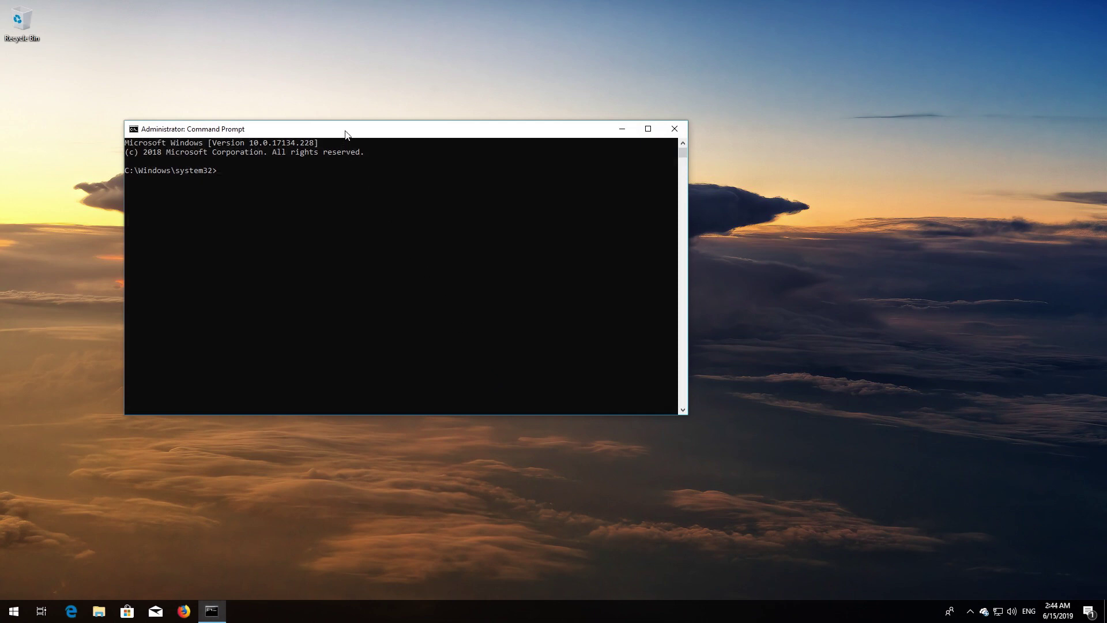
{"action": "left_click_drag", "start_coordinate": [346, 135], "coordinate": [500, 174]}
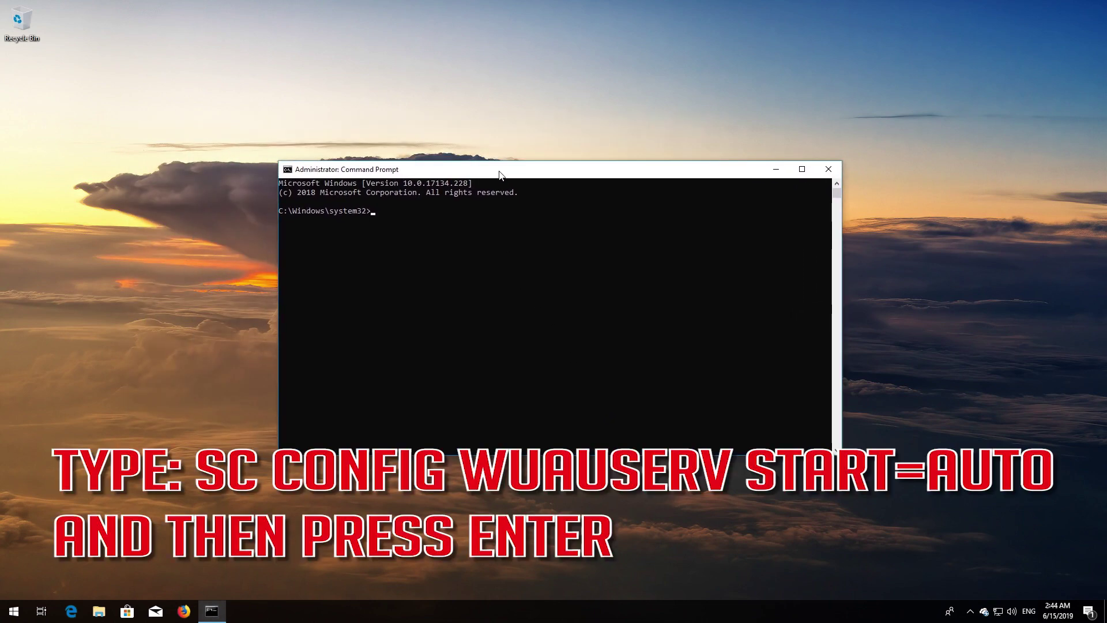
{"action": "type", "text": "SC config wuauserv"}
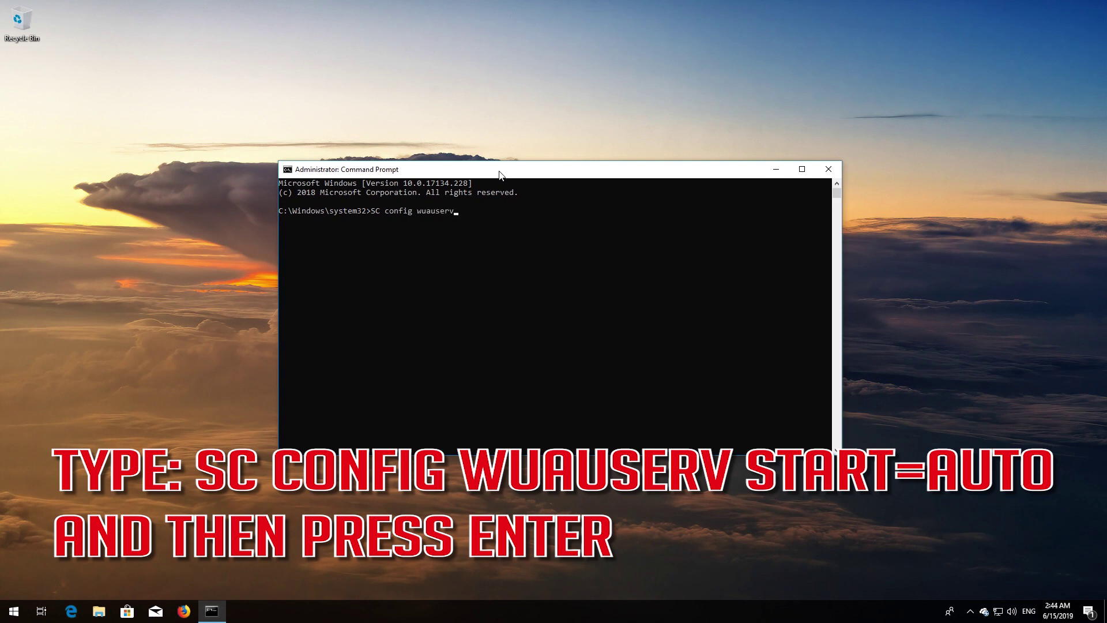
{"action": "type", "text": " start=auto"}
{"action": "key", "text": "Return"}
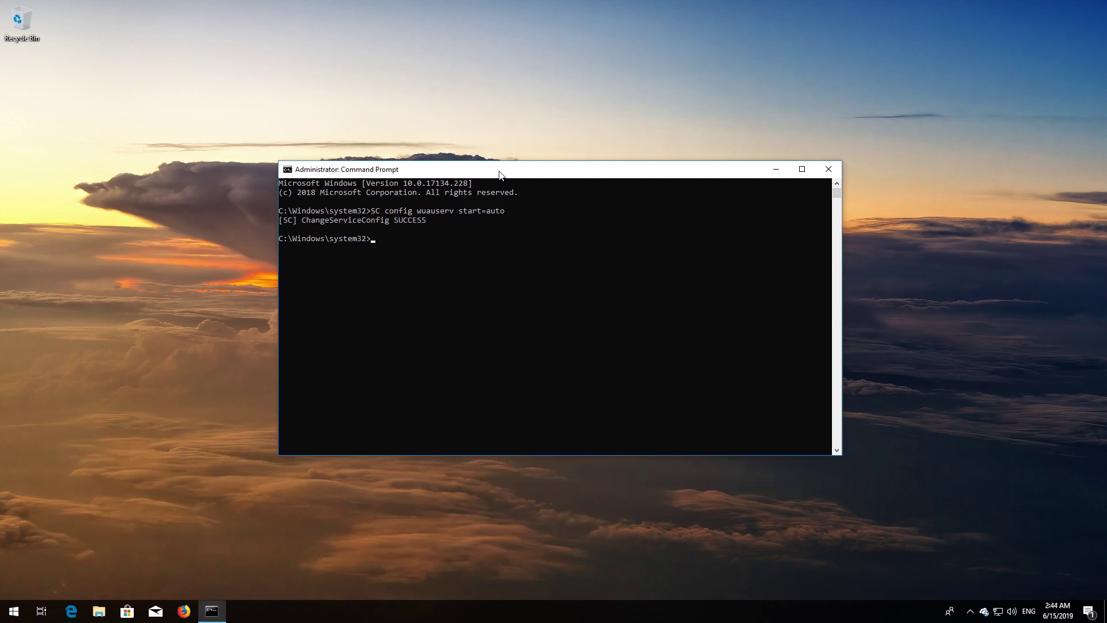
Set bits, cryptsvc and trustedinstaller to start=auto with SC config, then exit the console
{"action": "type", "text": "SC"}
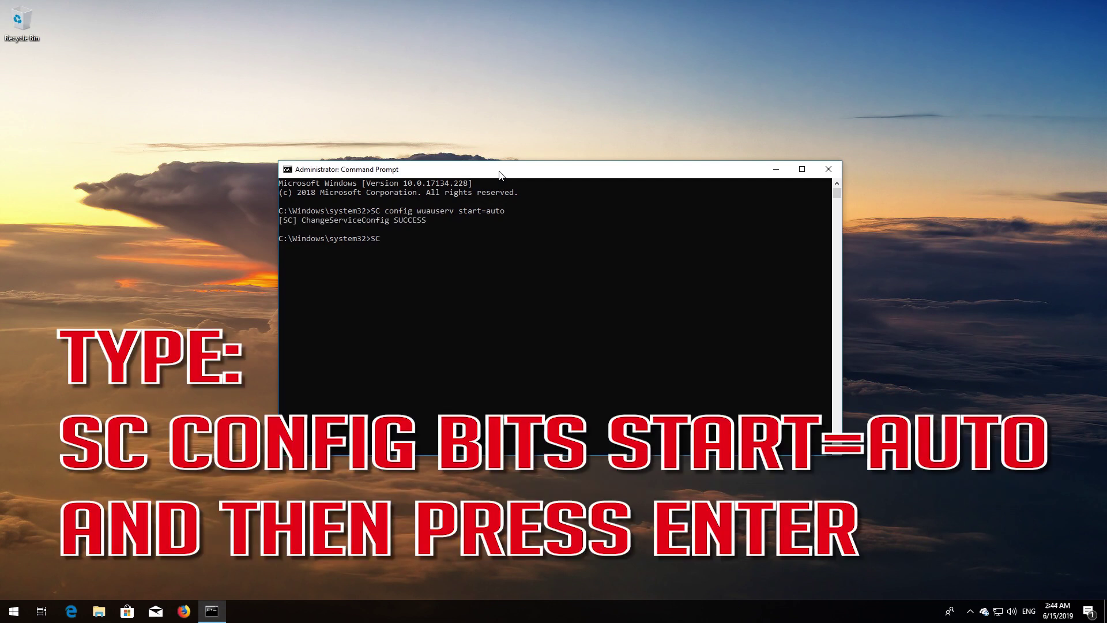
{"action": "type", "text": " config bits start=auto"}
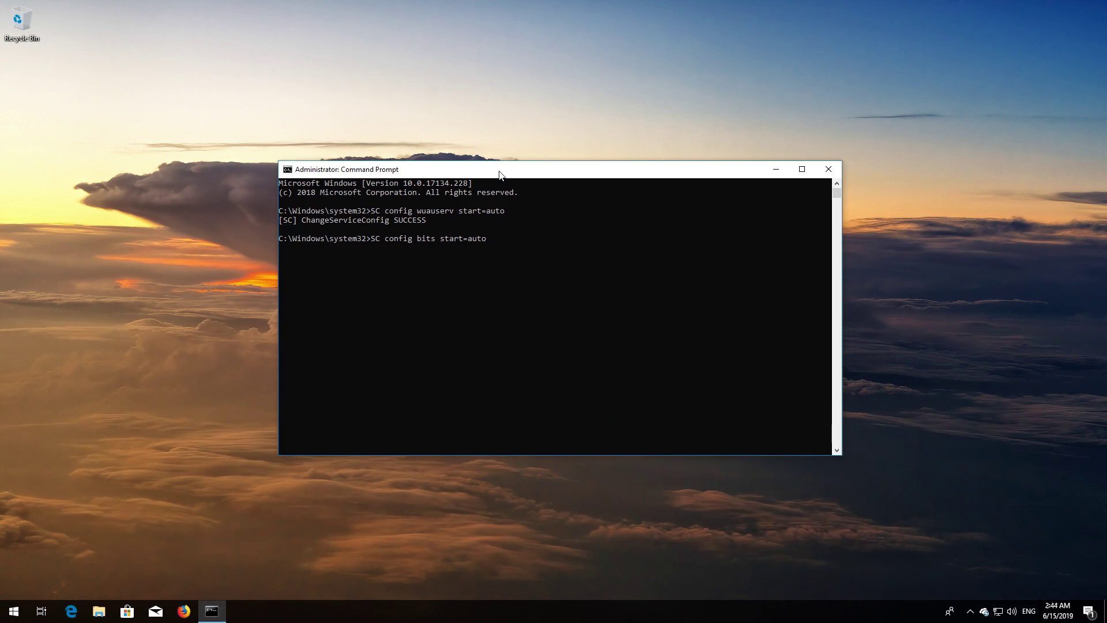
{"action": "key", "text": "Return"}
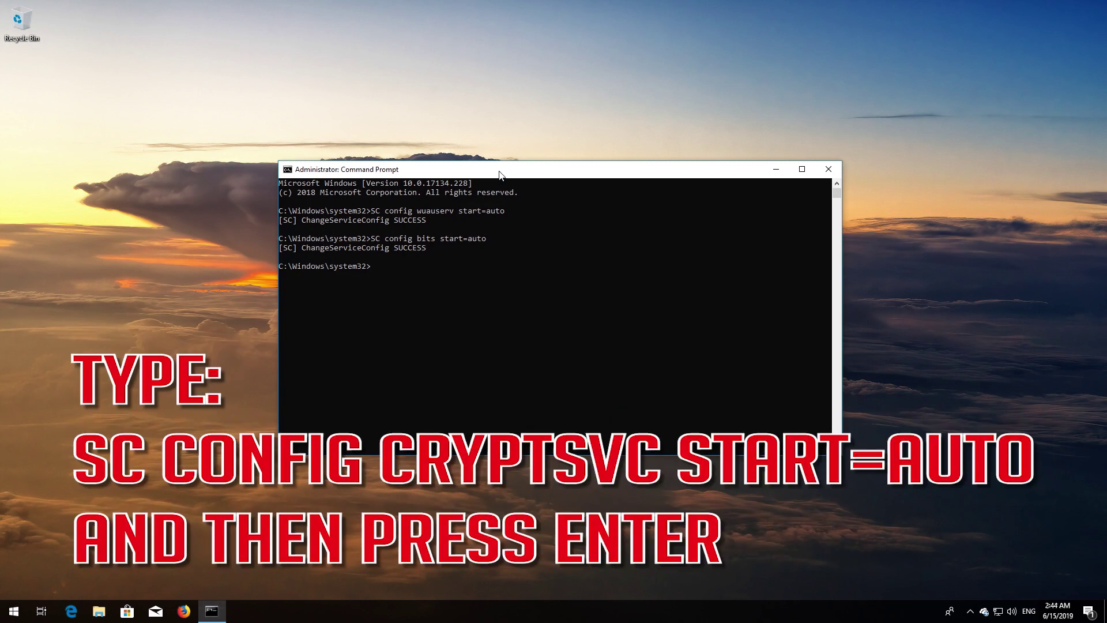
{"action": "type", "text": "SC config cryptsvc start=auto"}
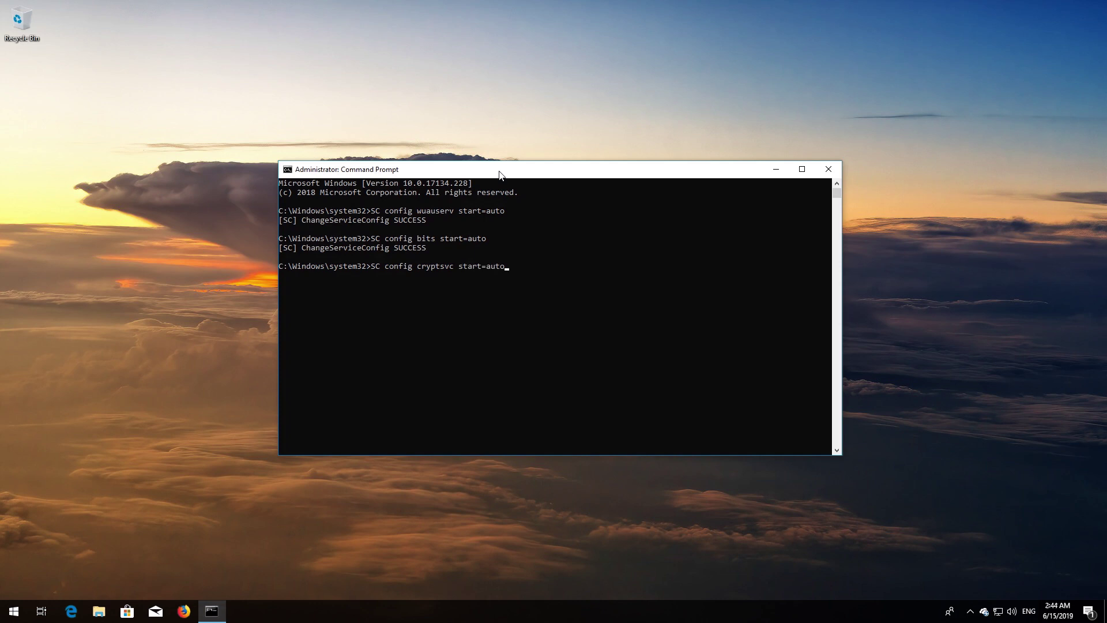
{"action": "key", "text": "Return"}
{"action": "type", "text": "SC"}
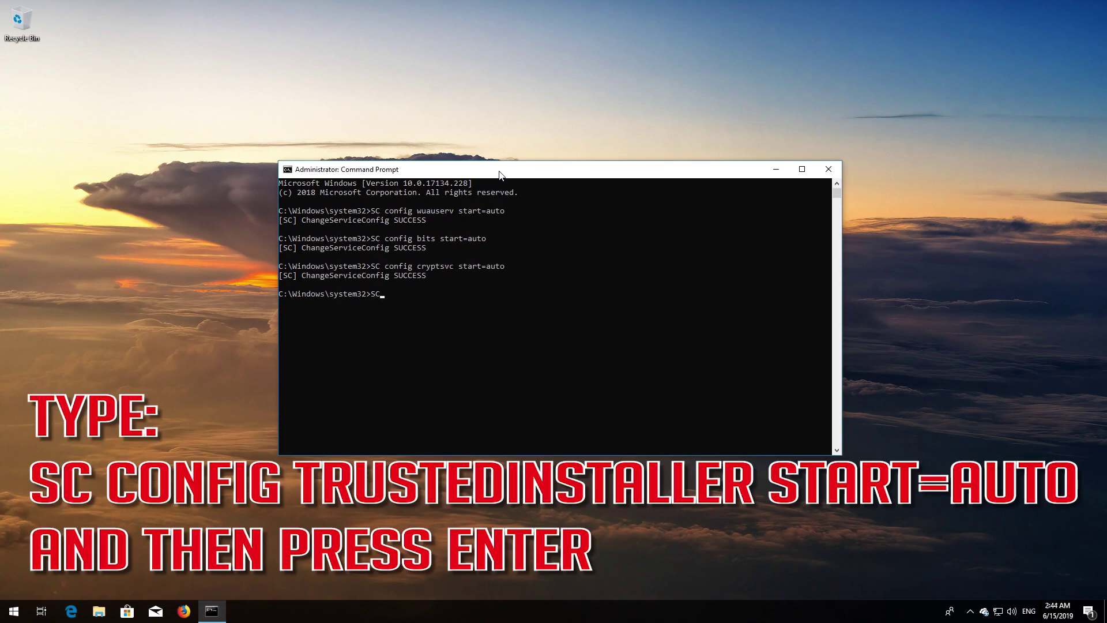
{"action": "type", "text": " config trustedinstaller start=auto"}
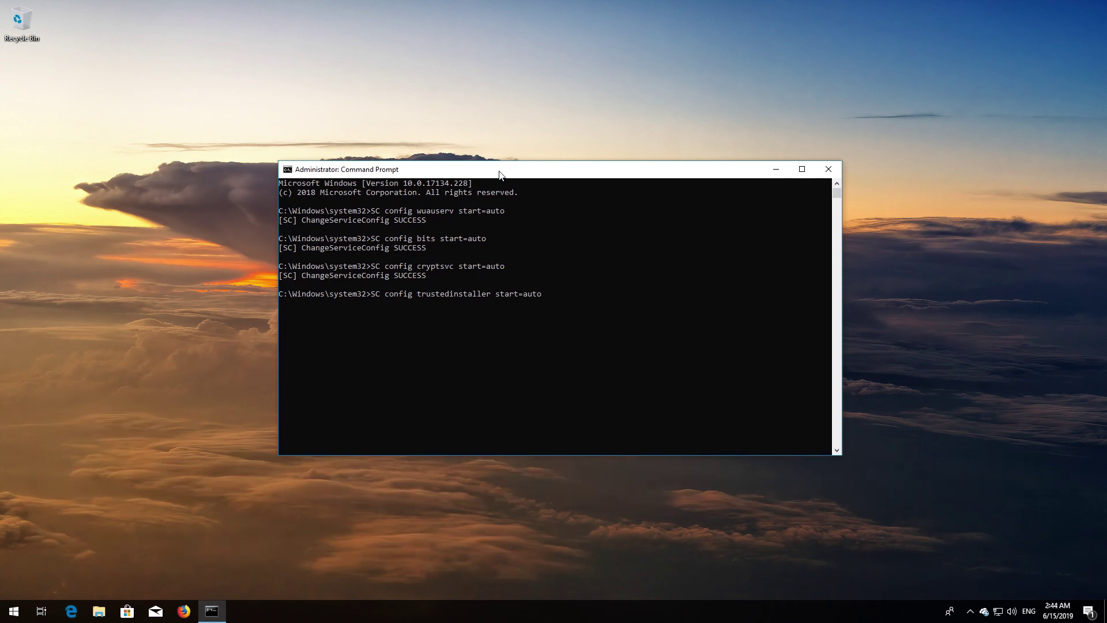
{"action": "key", "text": "Return"}
{"action": "type", "text": "exit"}
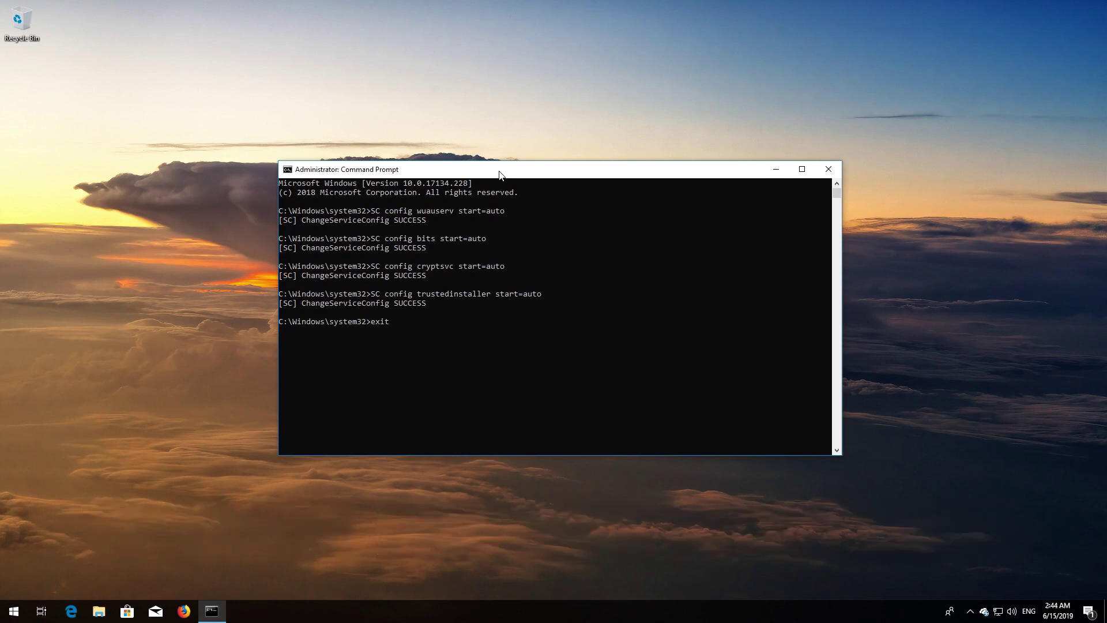
{"action": "key", "text": "Return"}
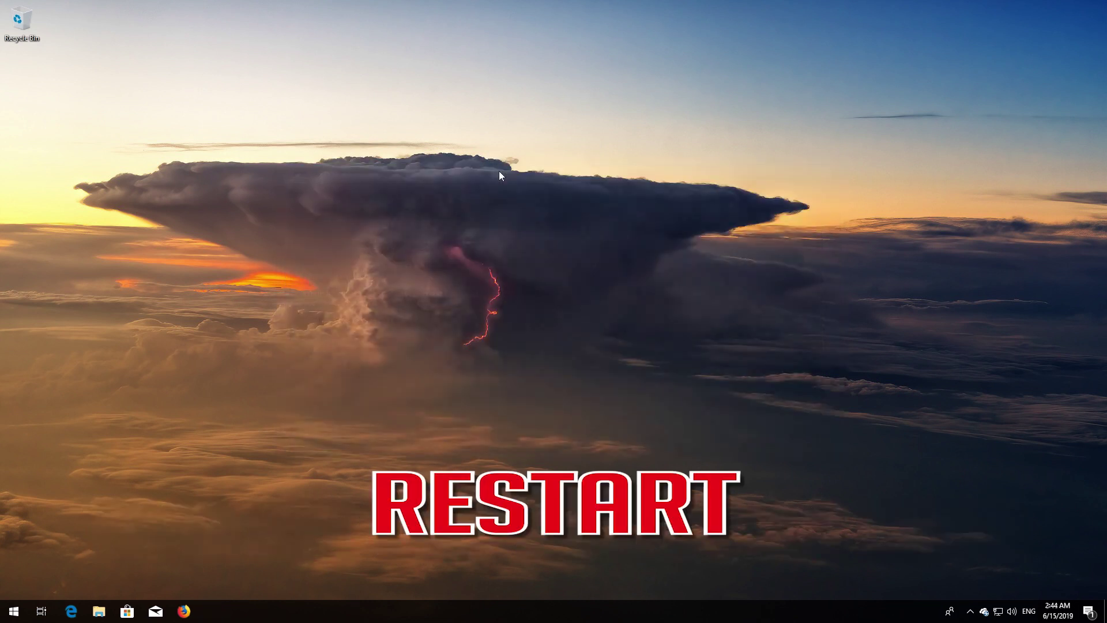
Restart Windows from the Start menu's power options
{"action": "key", "text": "super"}
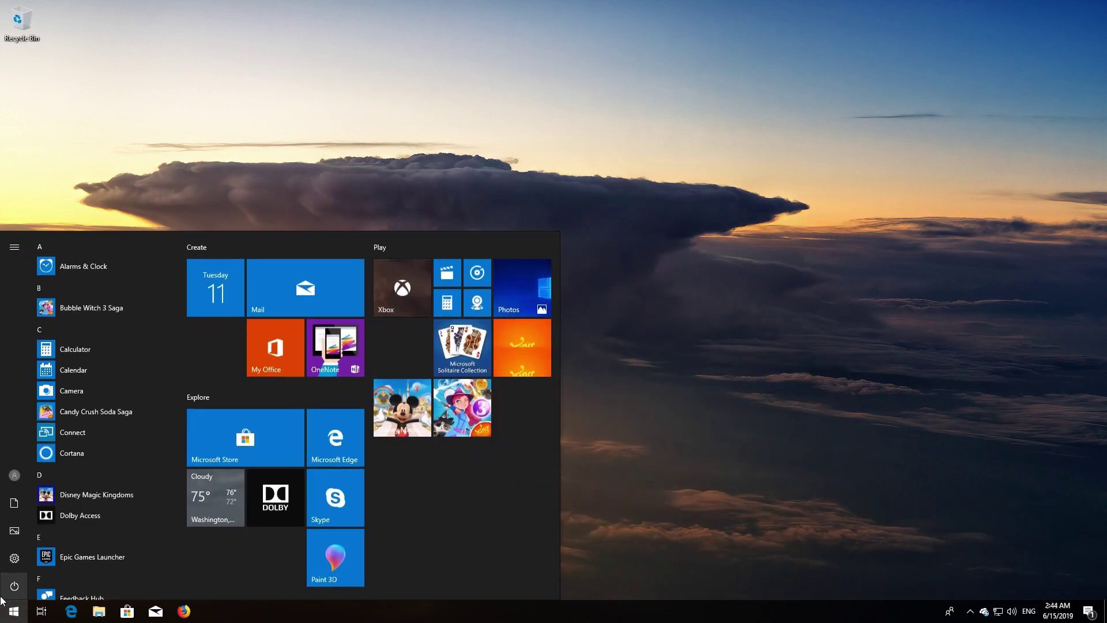
{"action": "left_click", "coordinate": [8, 593]}
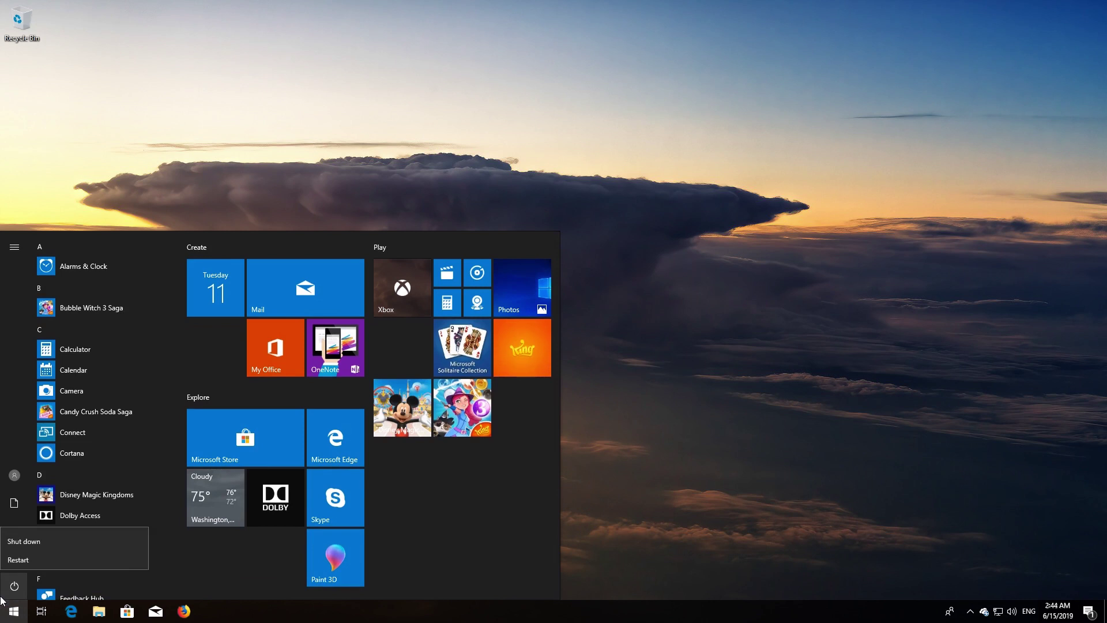
{"action": "left_click", "coordinate": [18, 556]}
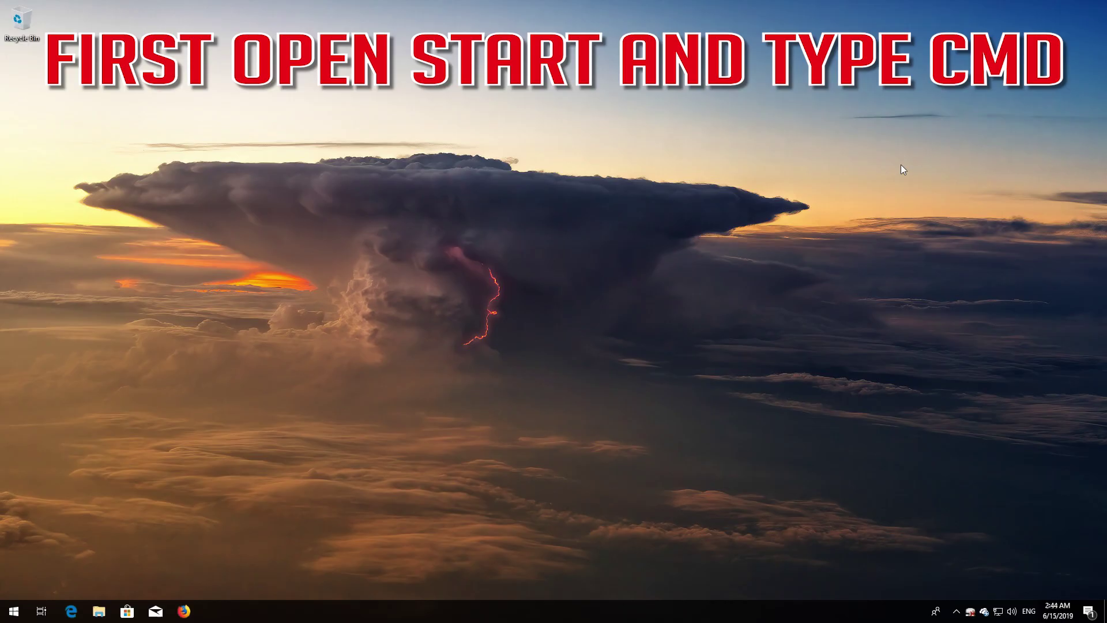
Search Start for cmd and launch Command Prompt as administrator, accepting UAC
{"action": "key", "text": "super"}
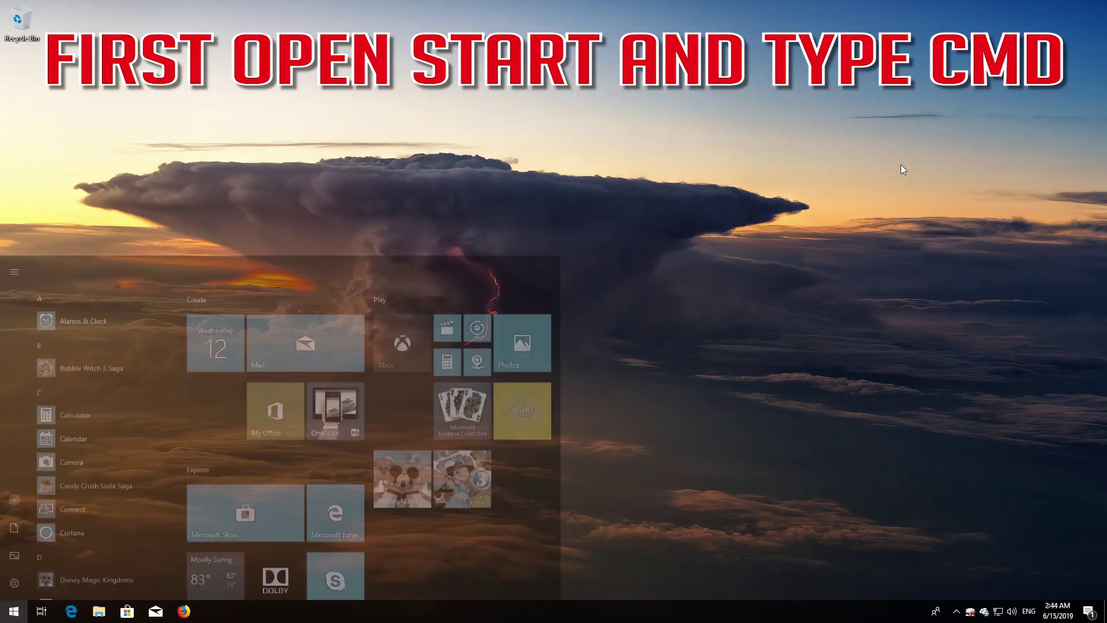
{"action": "type", "text": "cmd"}
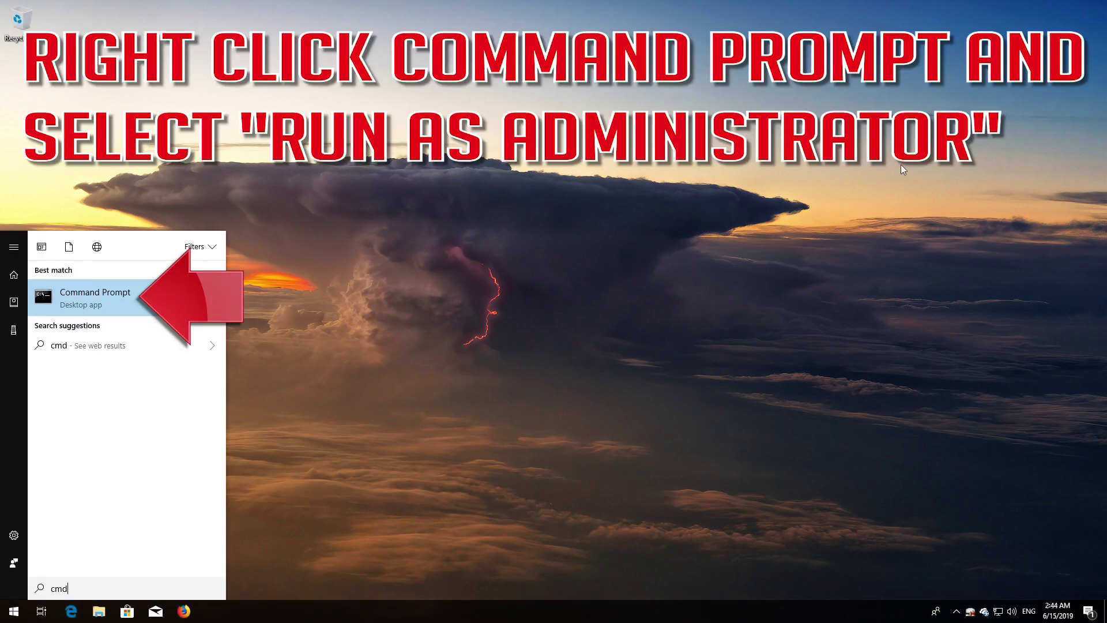
{"action": "right_click", "coordinate": [115, 298]}
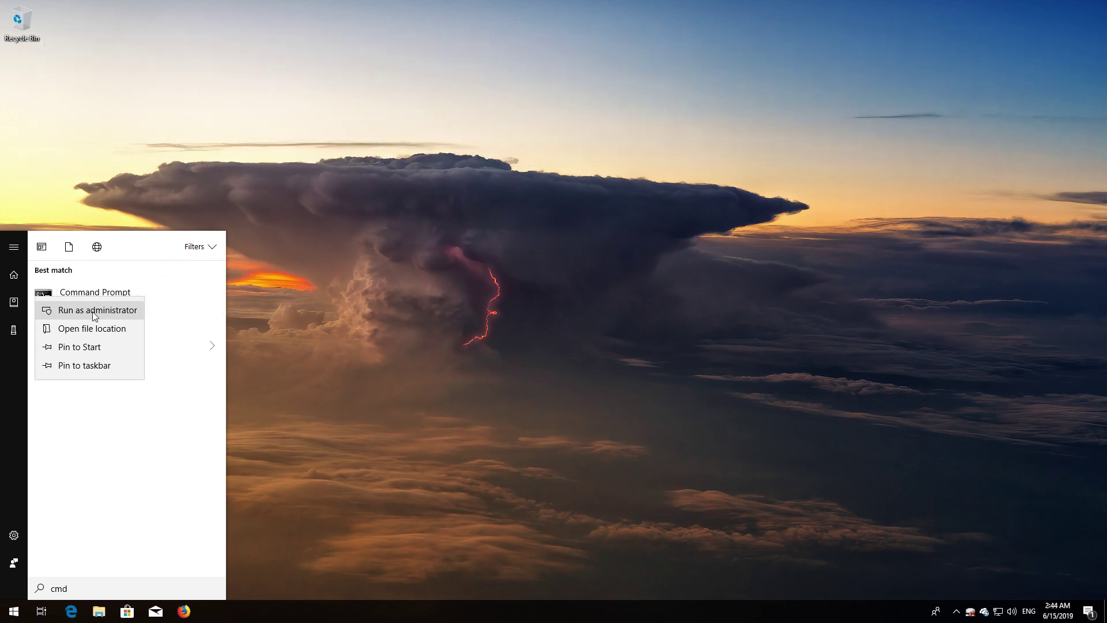
{"action": "left_click", "coordinate": [95, 310]}
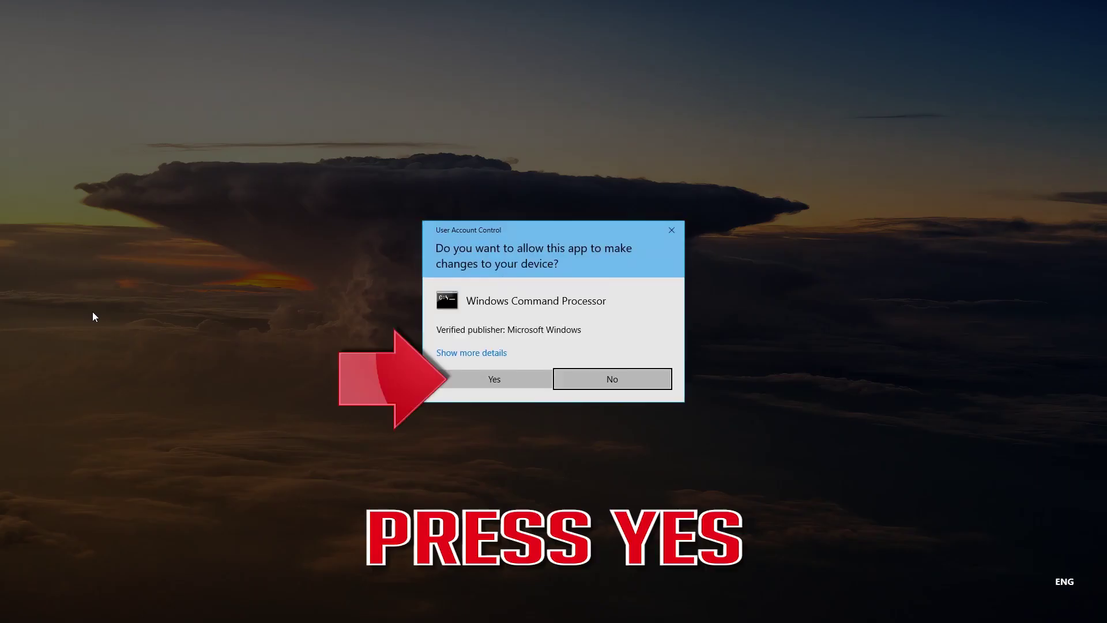
{"action": "left_click", "coordinate": [494, 381]}
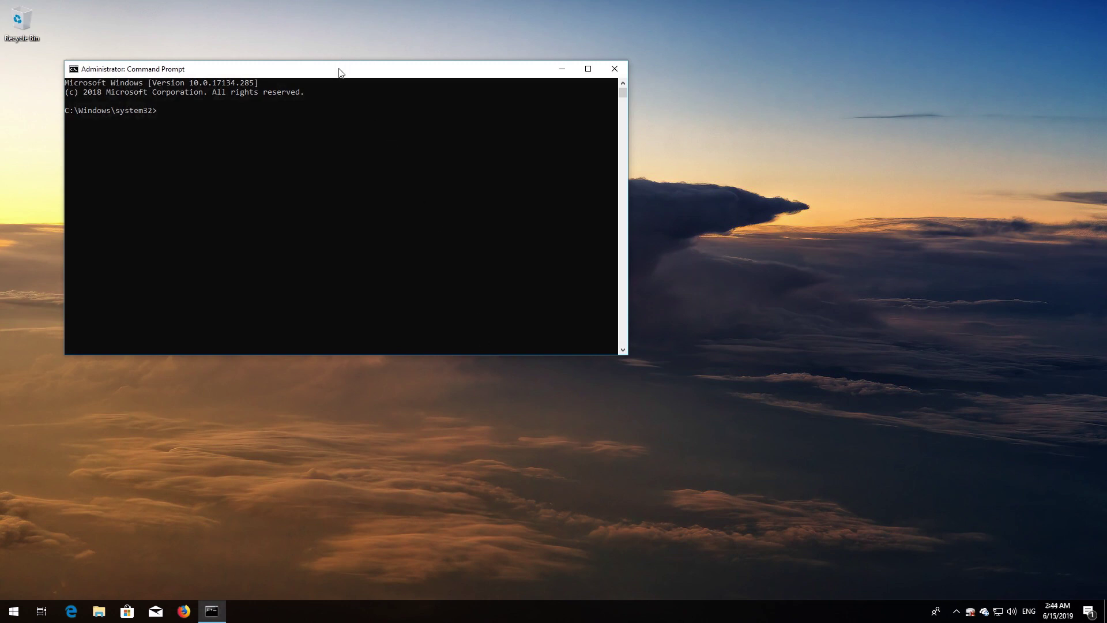
Stop wuauserv, cryptSVC and bits with net stop, then enter 'net stop msiserver'
{"action": "left_click_drag", "start_coordinate": [341, 68], "coordinate": [637, 149]}
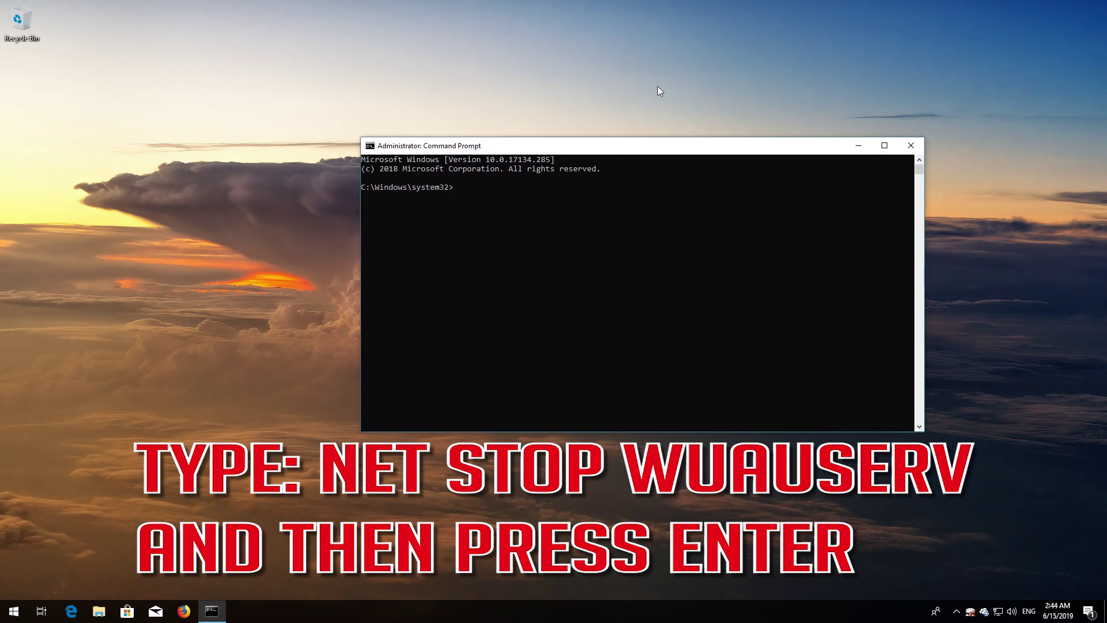
{"action": "type", "text": "net stop wuauserv"}
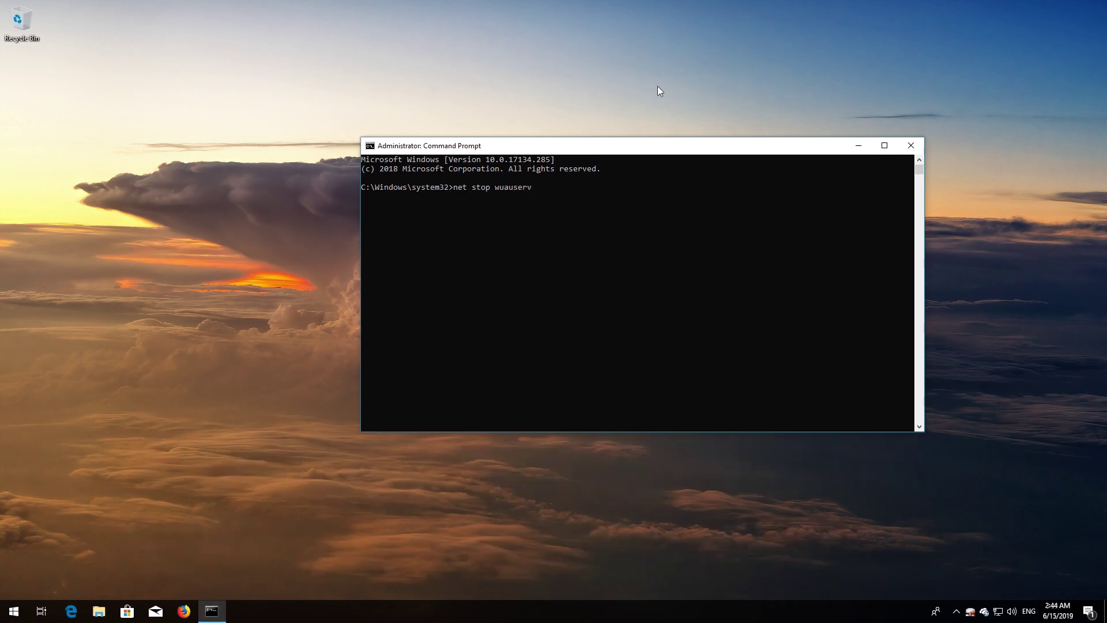
{"action": "key", "text": "Return"}
{"action": "type", "text": "net stop"}
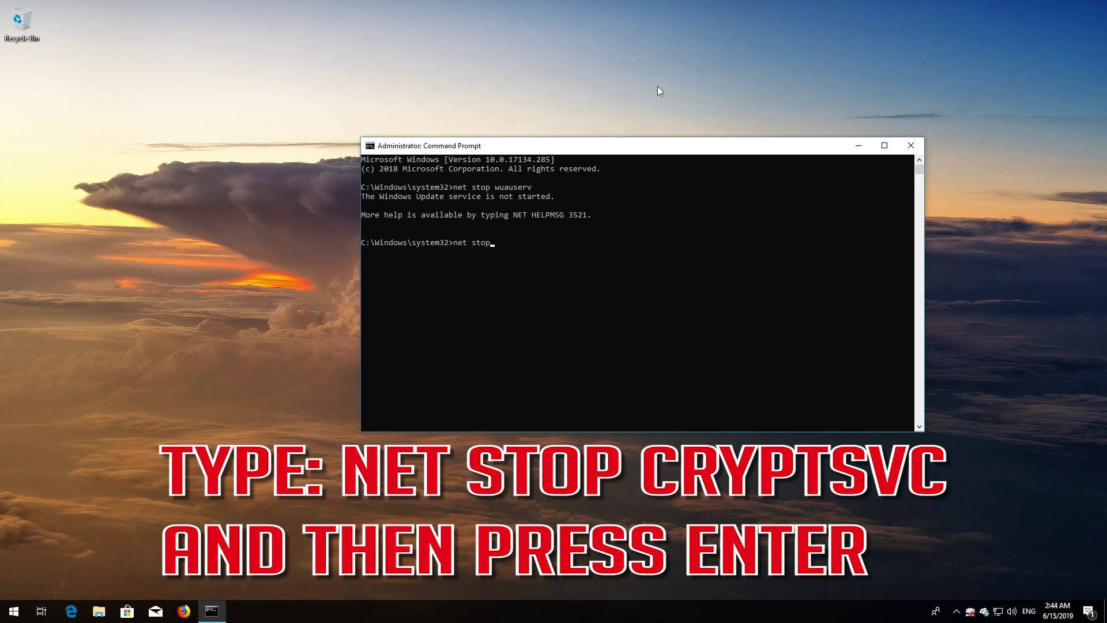
{"action": "type", "text": " cryptSVC"}
{"action": "key", "text": "Return"}
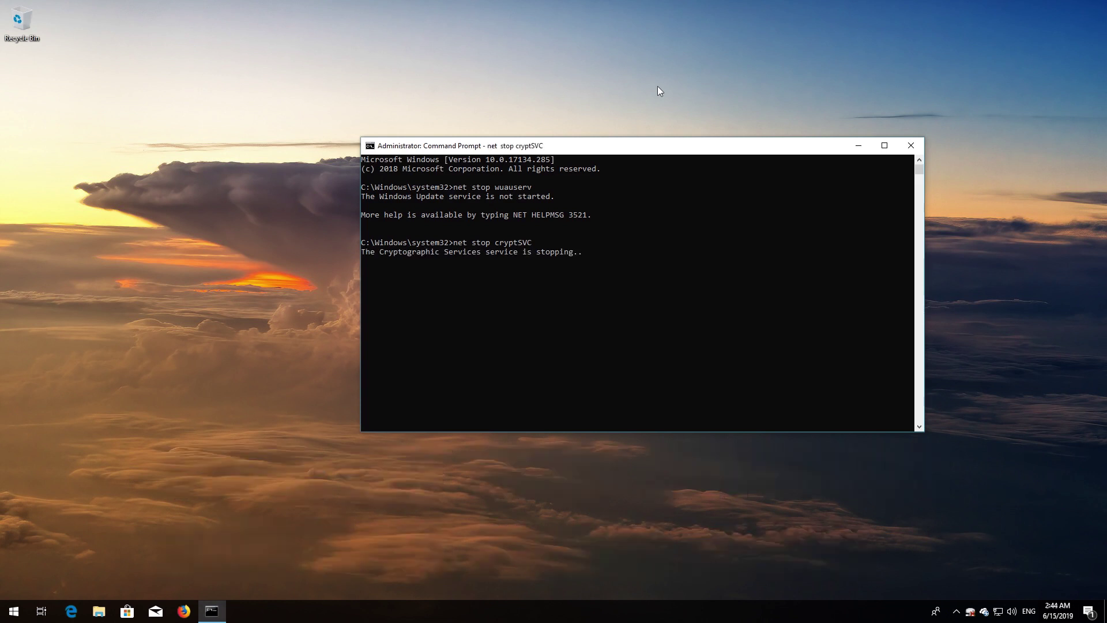
{"action": "type", "text": "ne"}
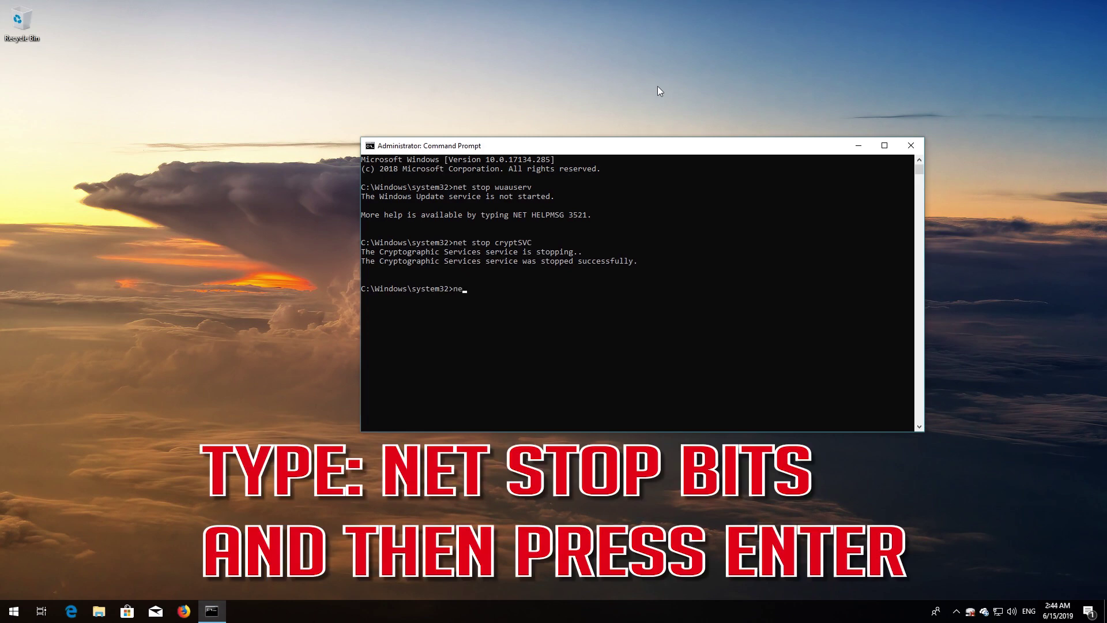
{"action": "type", "text": "t stop bits"}
{"action": "key", "text": "Return"}
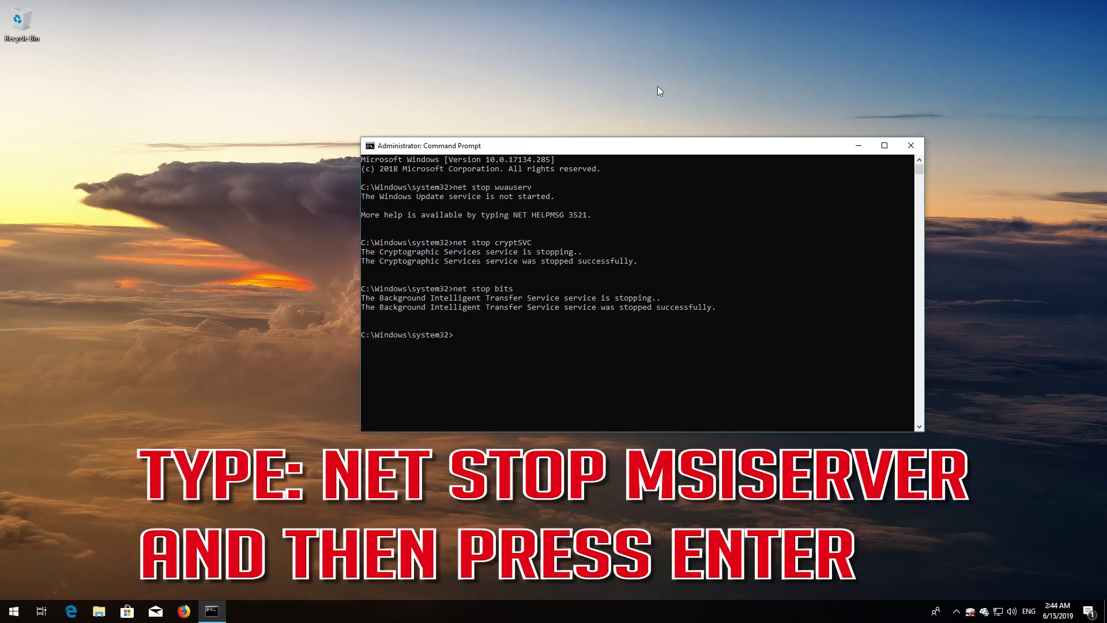
{"action": "type", "text": "net stop msiserver"}
Stop msiserver, rename SoftwareDistribution to SoftwareDistribution.old, and enter the catroot2 rename
{"action": "key", "text": "Return"}
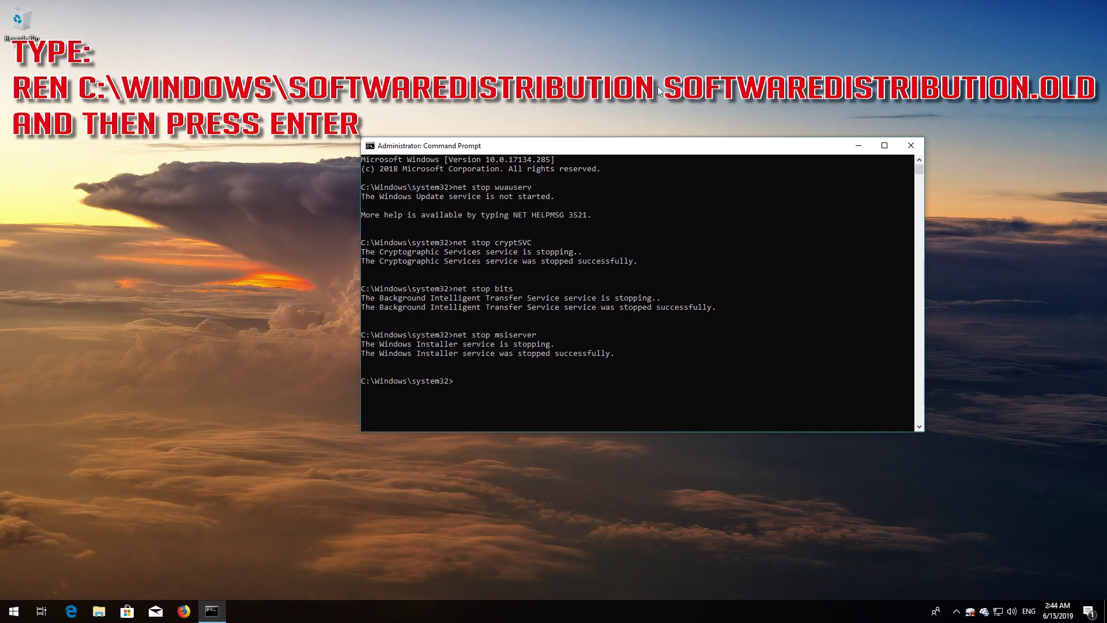
{"action": "type", "text": "ren C:\\Windows\\SoftwareDistribut"}
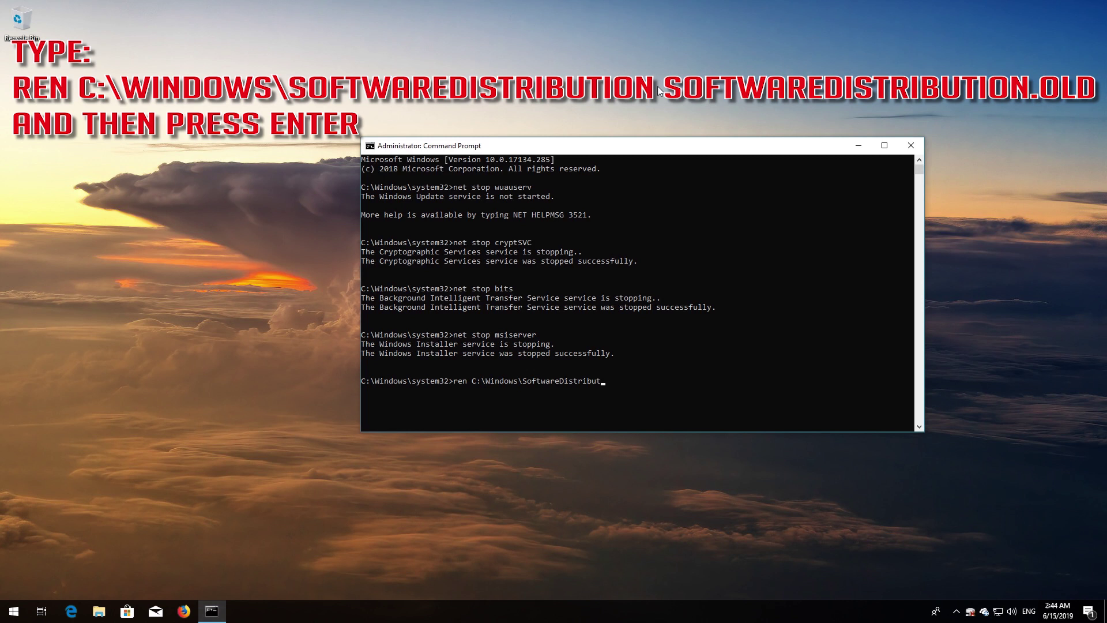
{"action": "type", "text": "ion SoftwareDistribution.old"}
{"action": "key", "text": "Return"}
{"action": "type", "text": "ren"}
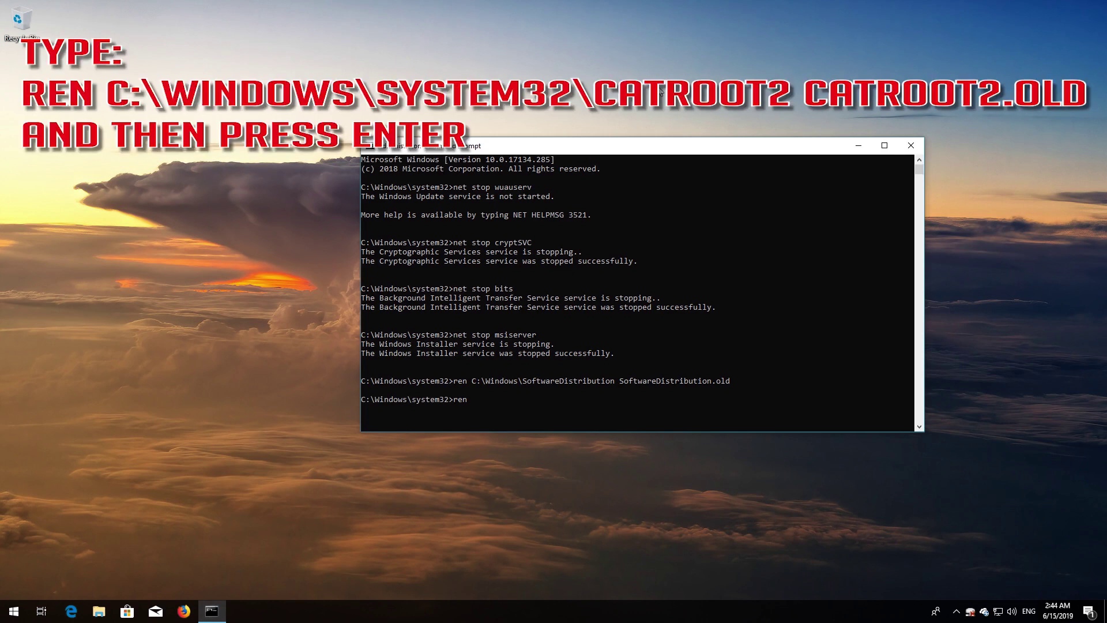
{"action": "type", "text": " C:\\Windows\\System32\\catroot2 catroot2"}
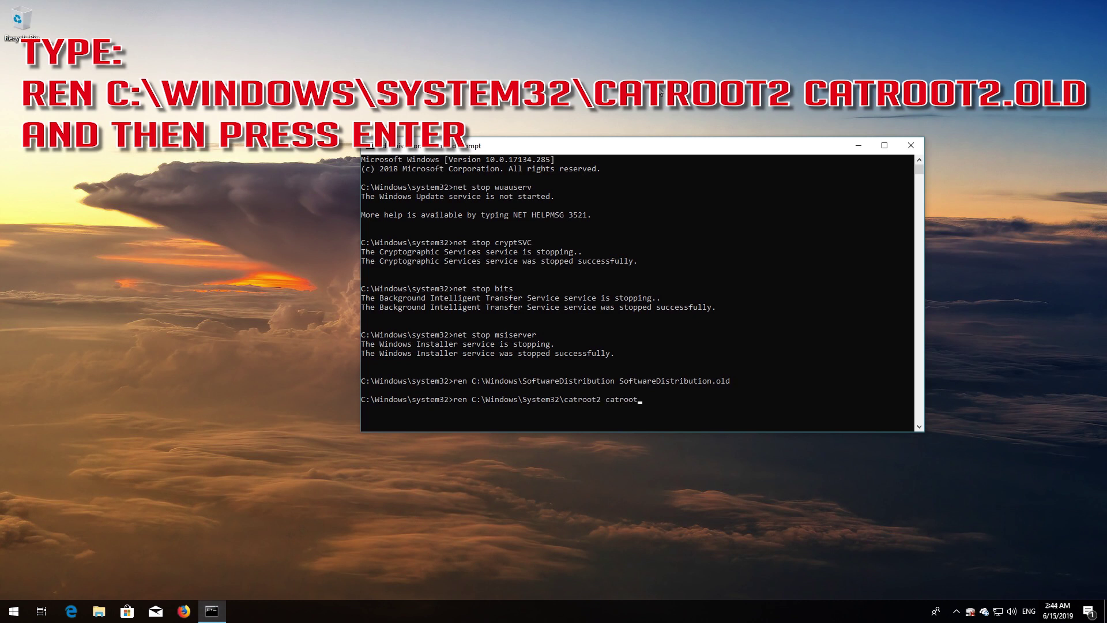
{"action": "type", "text": ".old"}
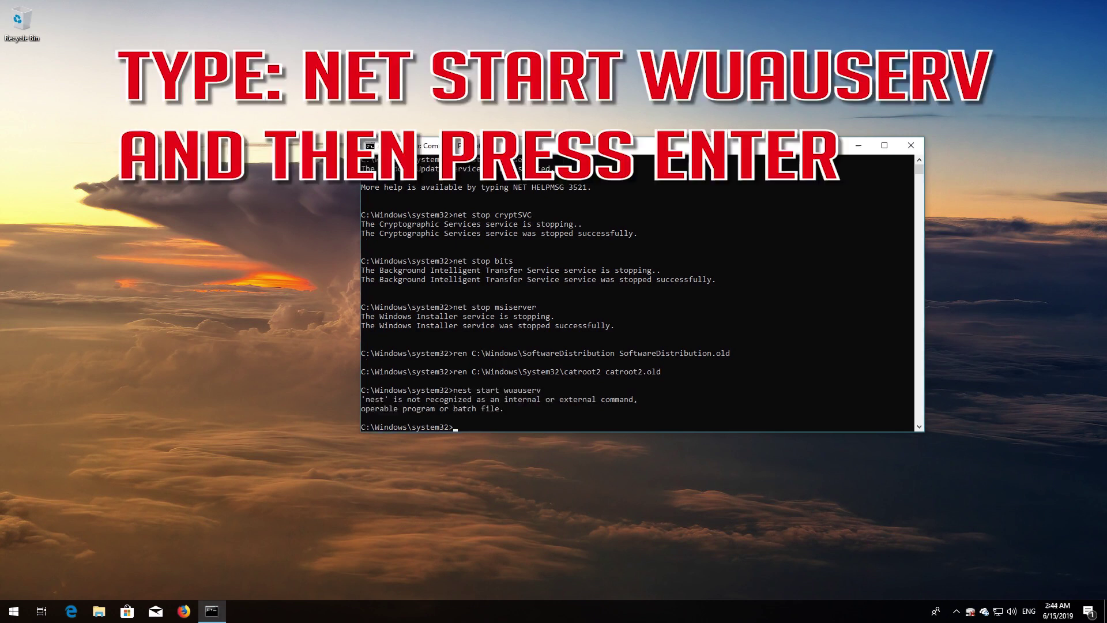
Rename catroot2 to catroot2.old, restart wuauserv, cryptSVC, bits and msiserver, then exit
{"action": "key", "text": "Up"}
{"action": "key", "text": "BackSpace"}
{"action": "key", "text": "Return"}
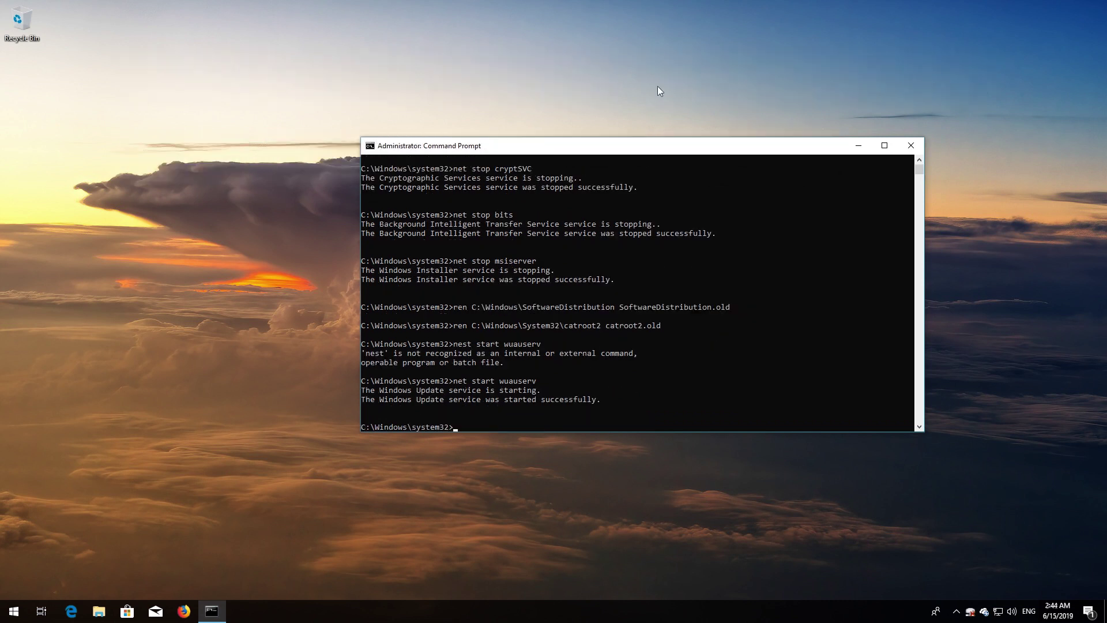
{"action": "type", "text": "net start"}
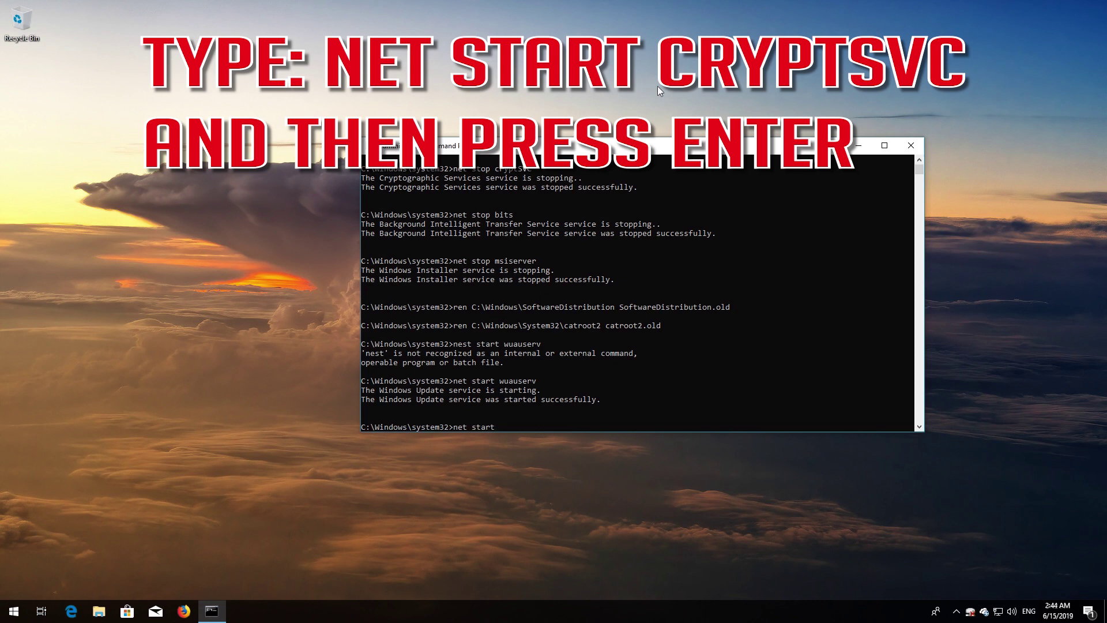
{"action": "type", "text": " cryptSVC"}
{"action": "key", "text": "Return"}
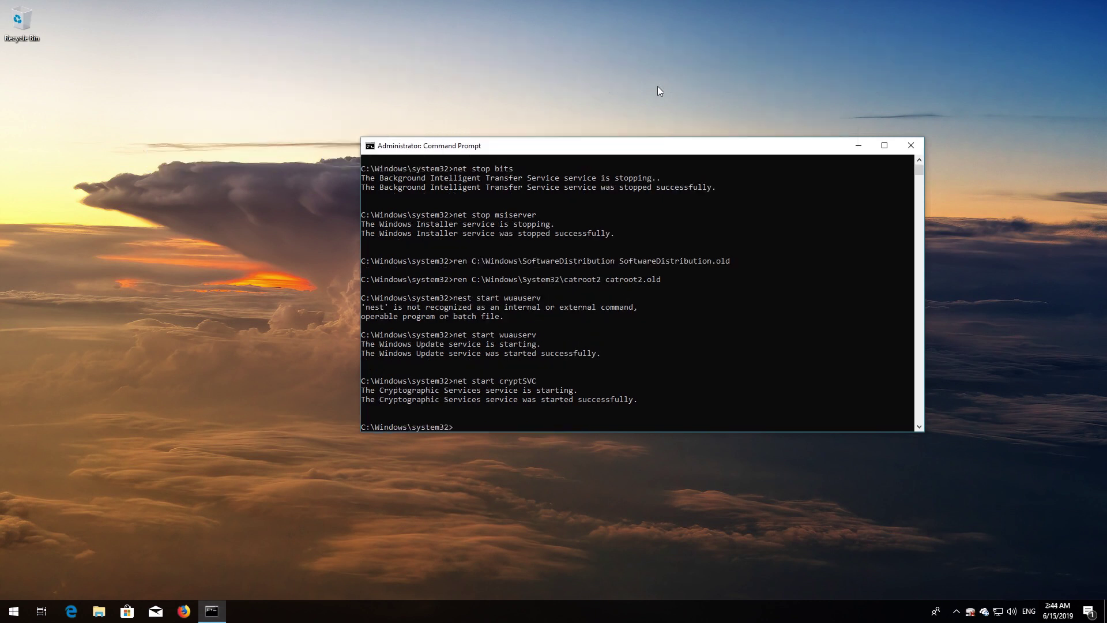
{"action": "type", "text": "net "}
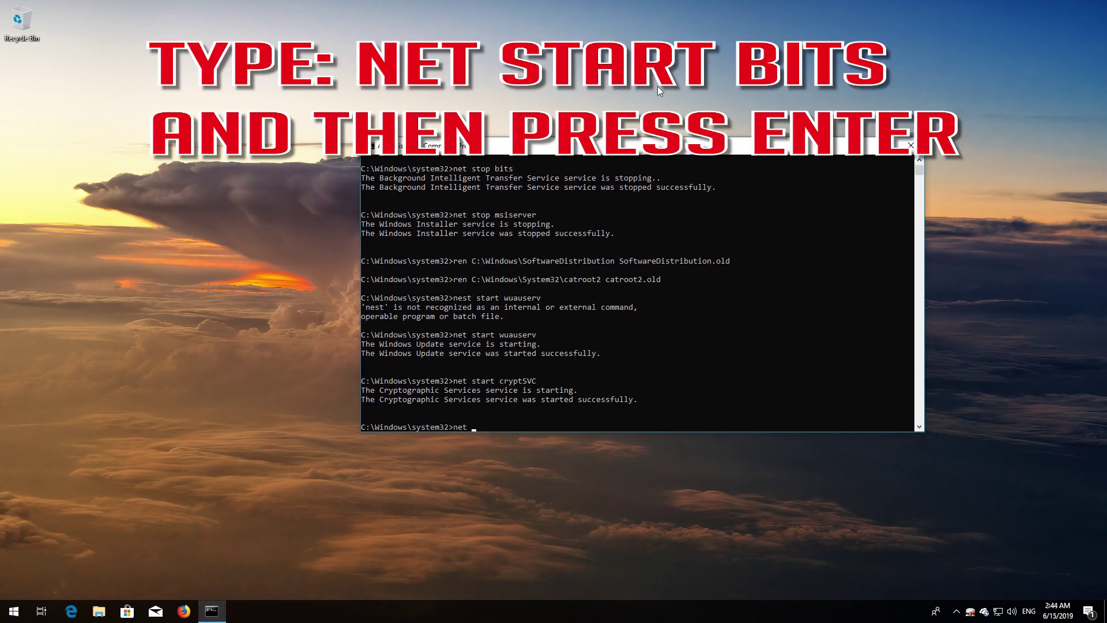
{"action": "type", "text": "start bits"}
{"action": "key", "text": "Return"}
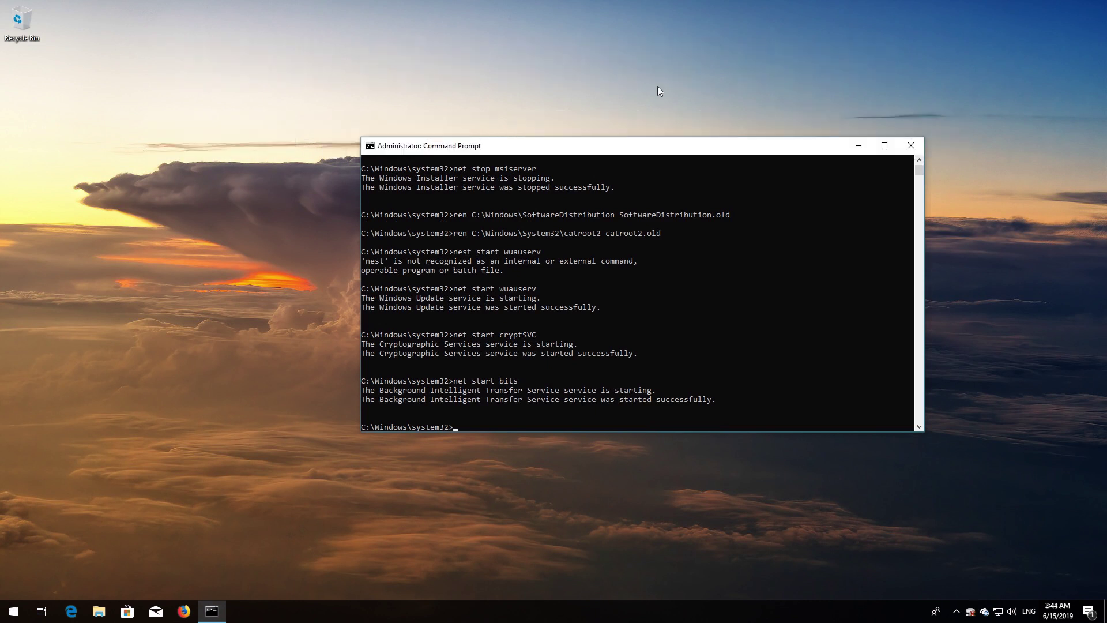
{"action": "type", "text": "net s"}
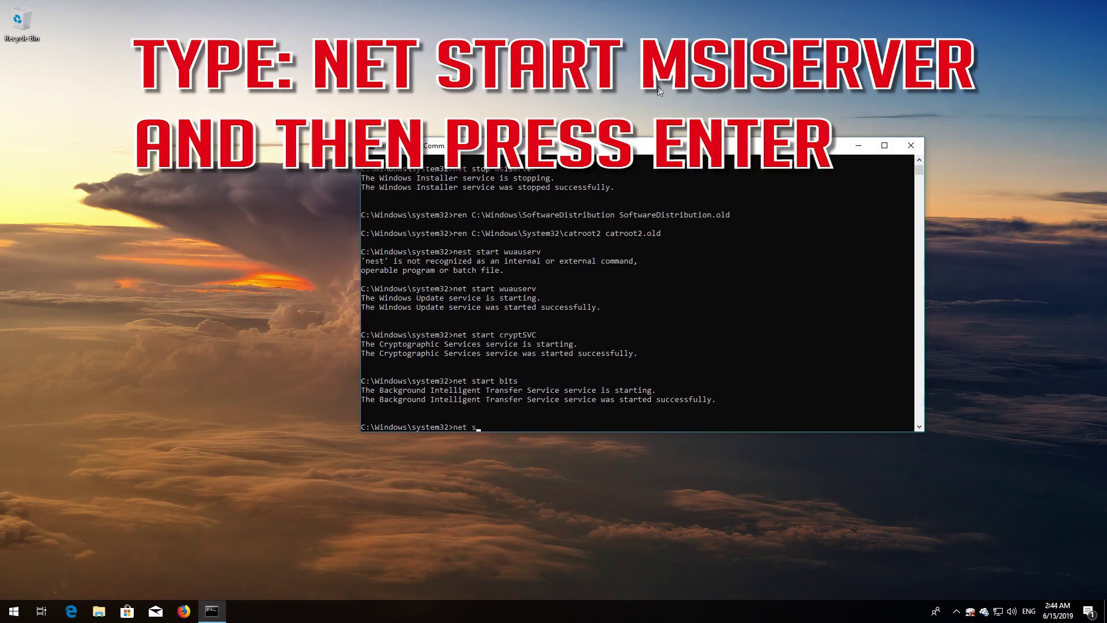
{"action": "type", "text": "tart msiserver"}
{"action": "key", "text": "Return"}
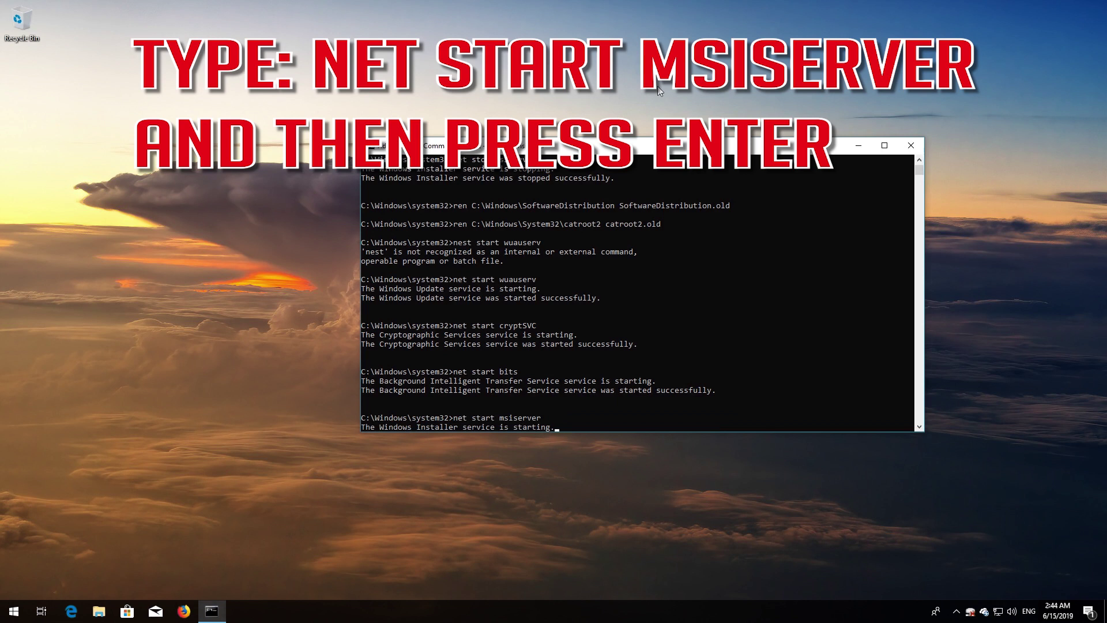
{"action": "type", "text": "exi"}
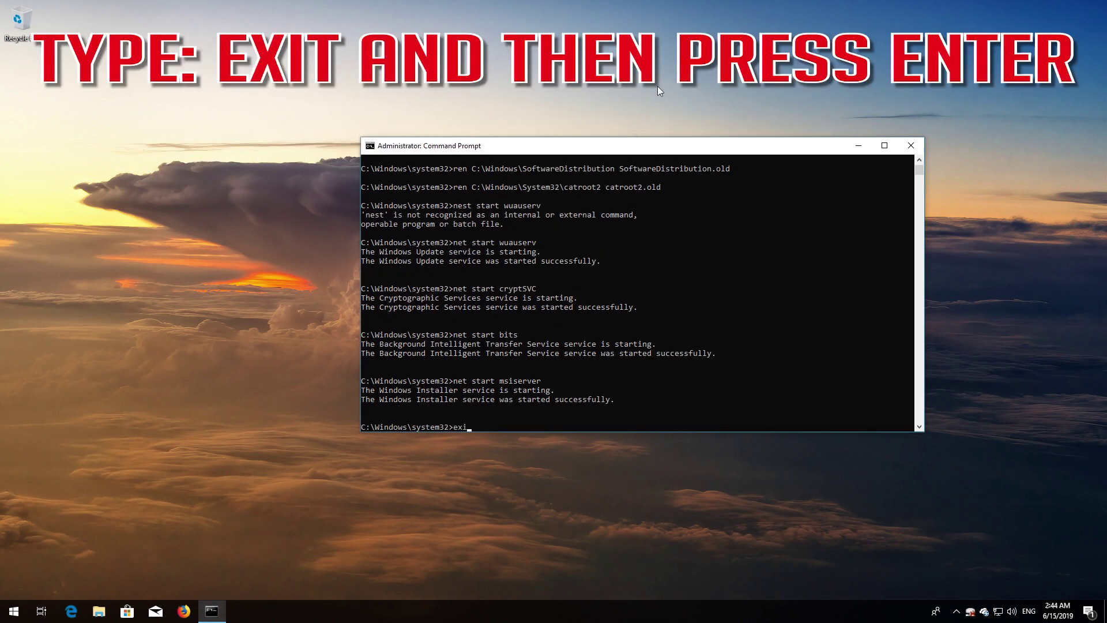
{"action": "type", "text": "t"}
{"action": "key", "text": "Return"}
Search Start for powershell and run Windows PowerShell as administrator, approving UAC
{"action": "key", "text": "super"}
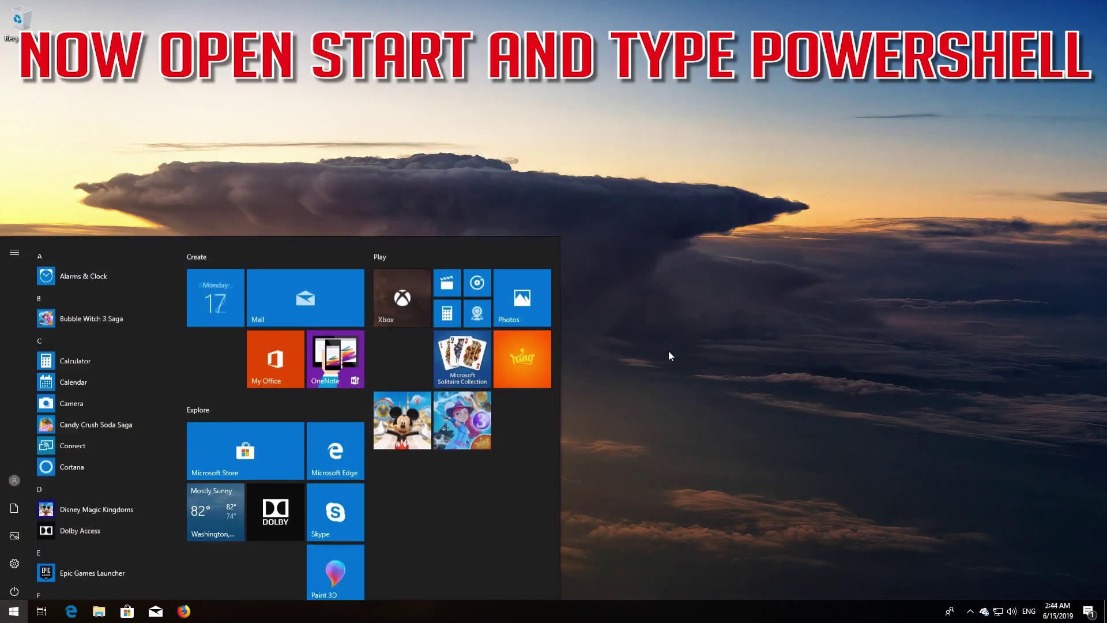
{"action": "type", "text": "powershell"}
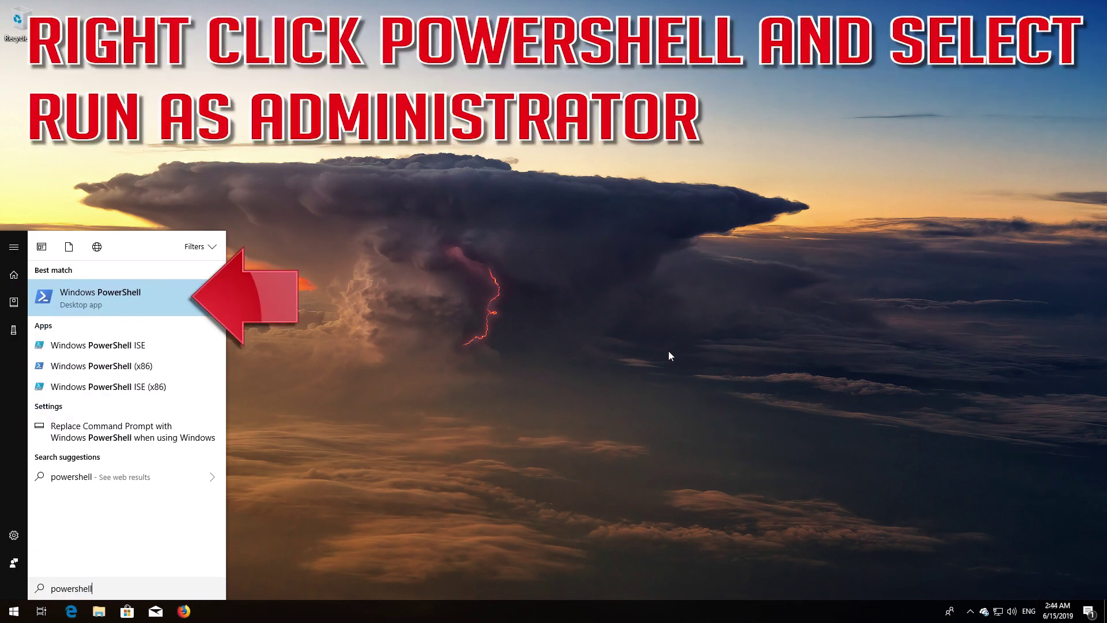
{"action": "right_click", "coordinate": [179, 303]}
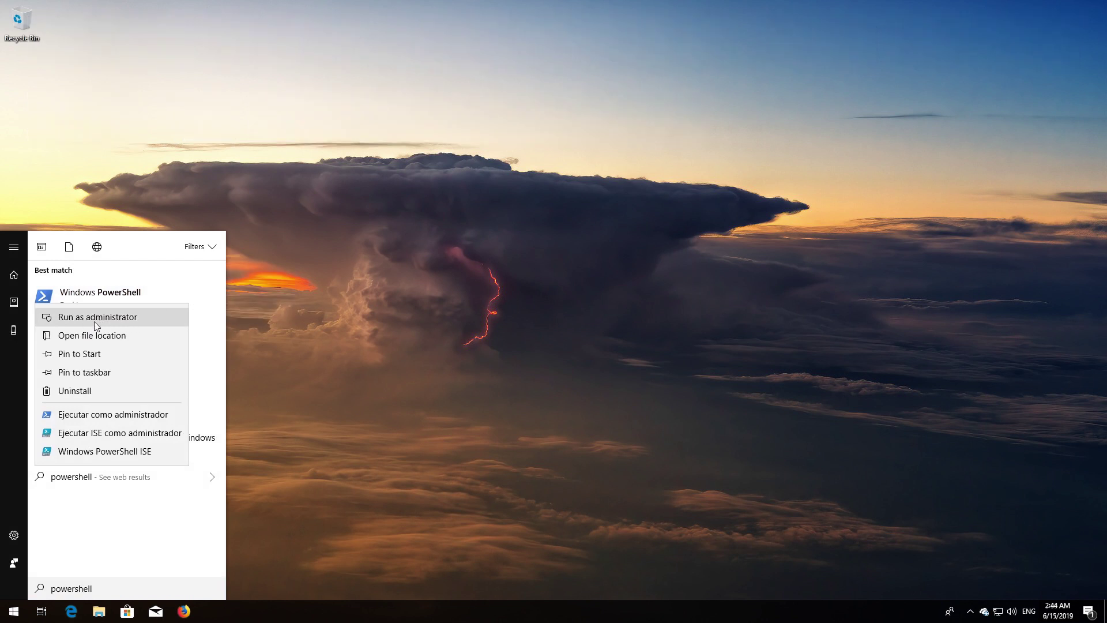
{"action": "left_click", "coordinate": [116, 317]}
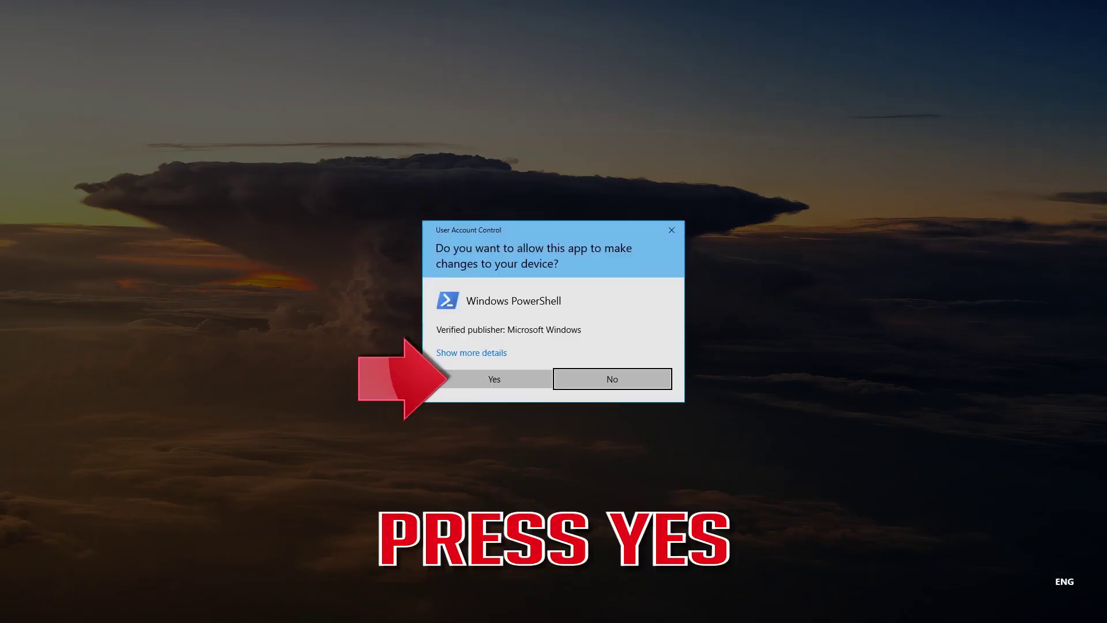
{"action": "left_click", "coordinate": [491, 379]}
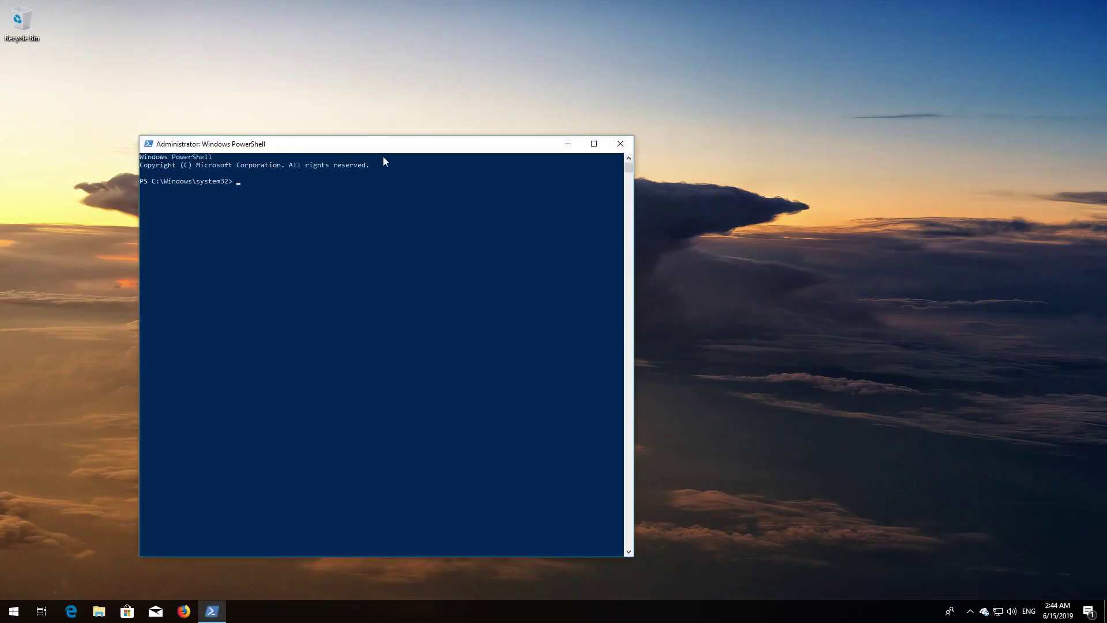
Force an update check with 'wuauclt.exe /updatenow', then close PowerShell with exit
{"action": "left_click_drag", "start_coordinate": [375, 144], "coordinate": [557, 98]}
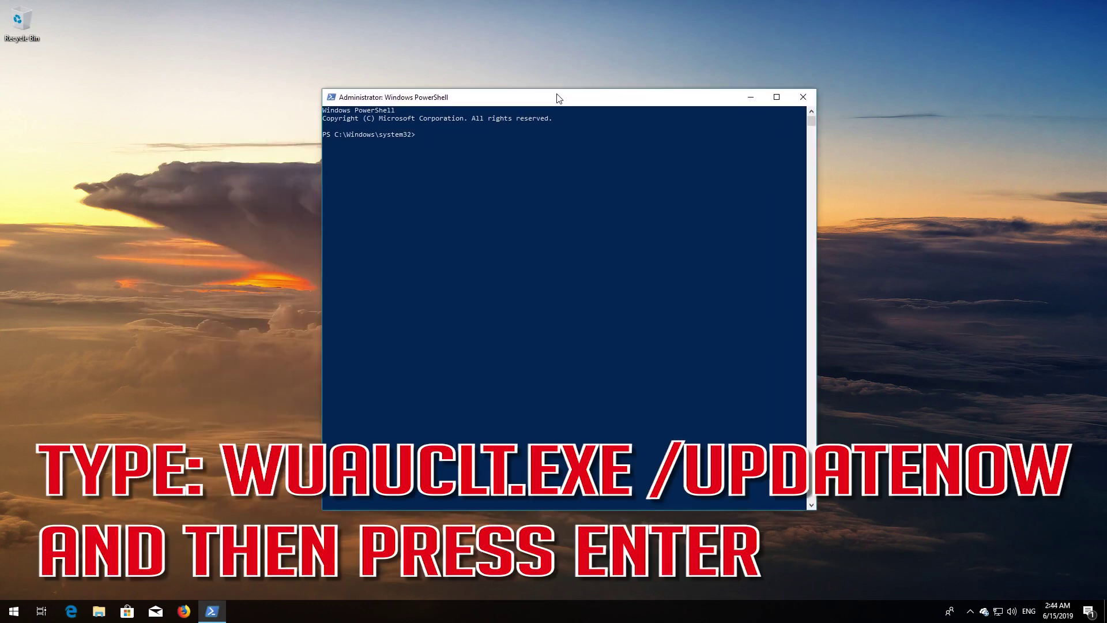
{"action": "type", "text": "wuauclt.exe /updatenow"}
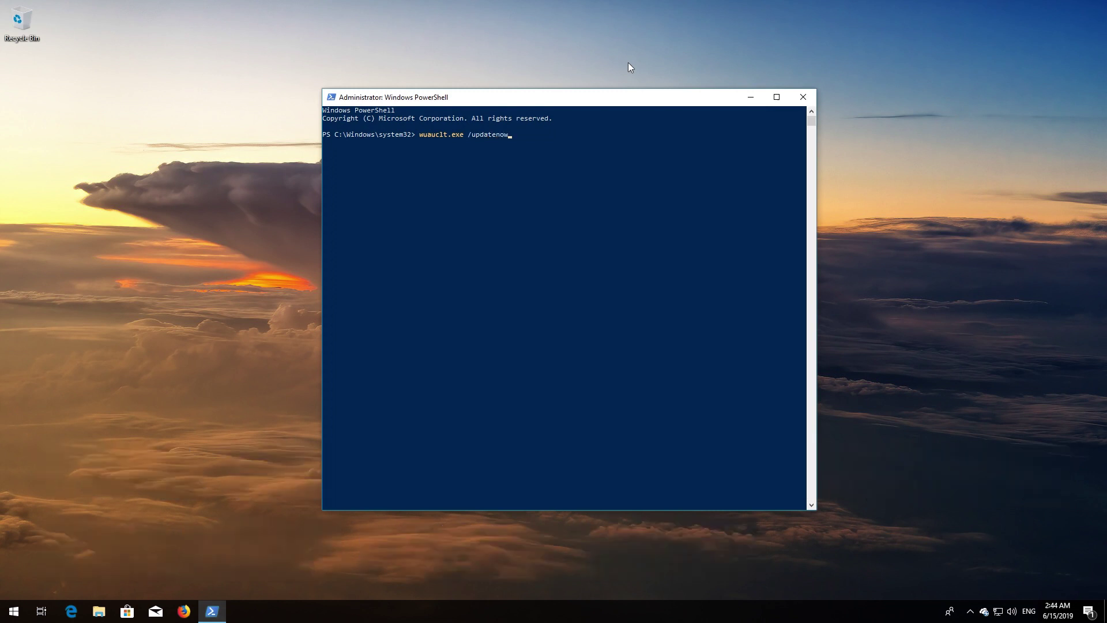
{"action": "key", "text": "Return"}
{"action": "type", "text": "exit"}
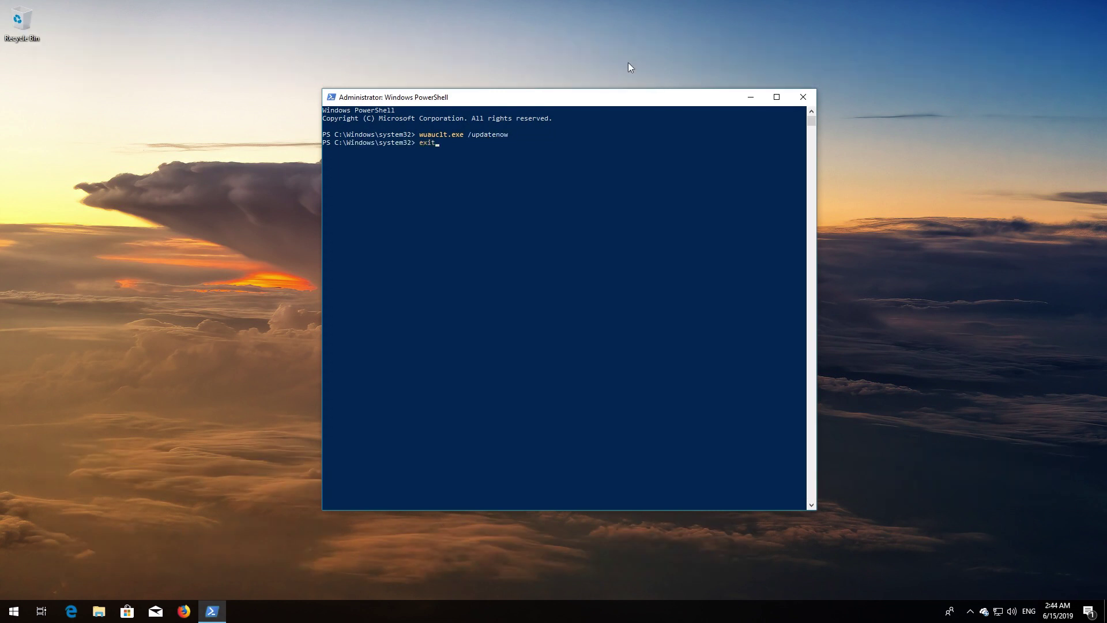
{"action": "key", "text": "Return"}
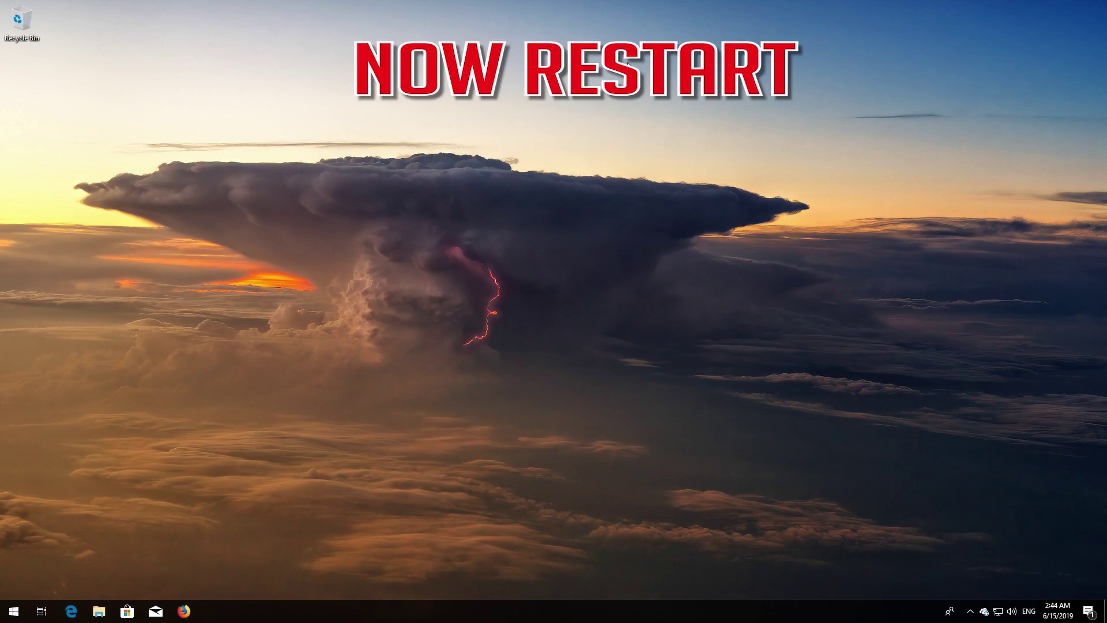
Restart Windows through the Start menu's Power button
{"action": "left_click", "coordinate": [13, 611]}
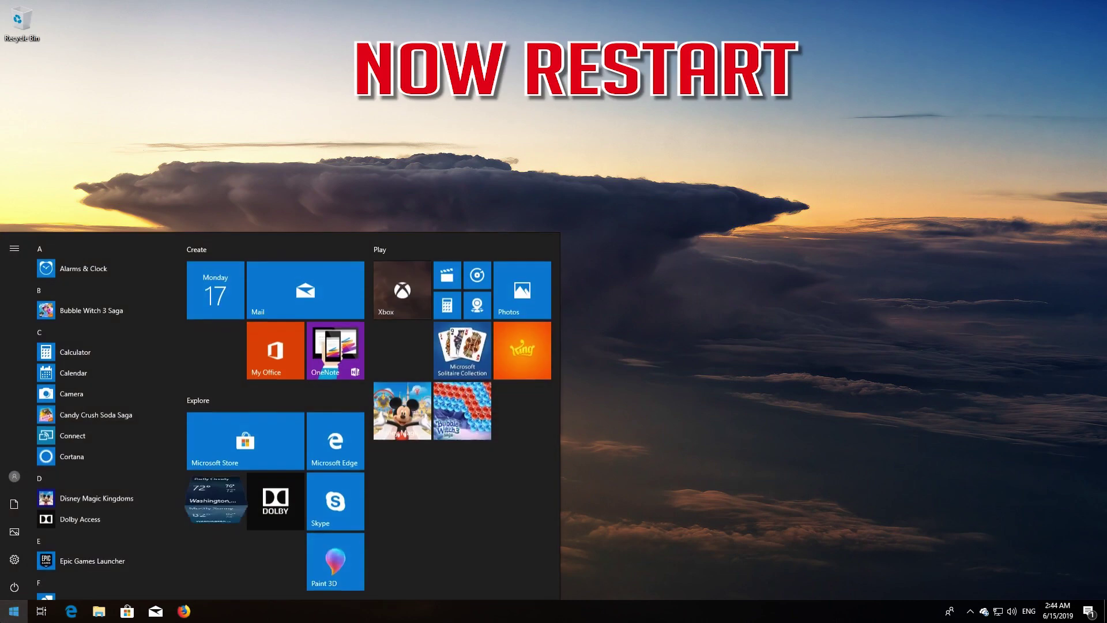
{"action": "left_click", "coordinate": [14, 586]}
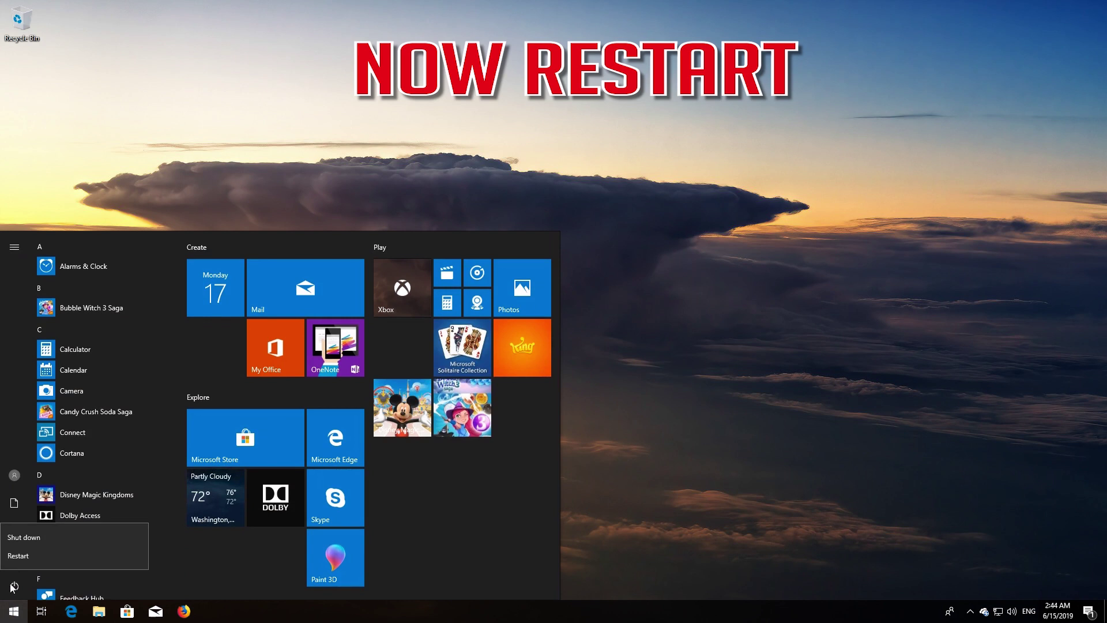
{"action": "left_click", "coordinate": [30, 551]}
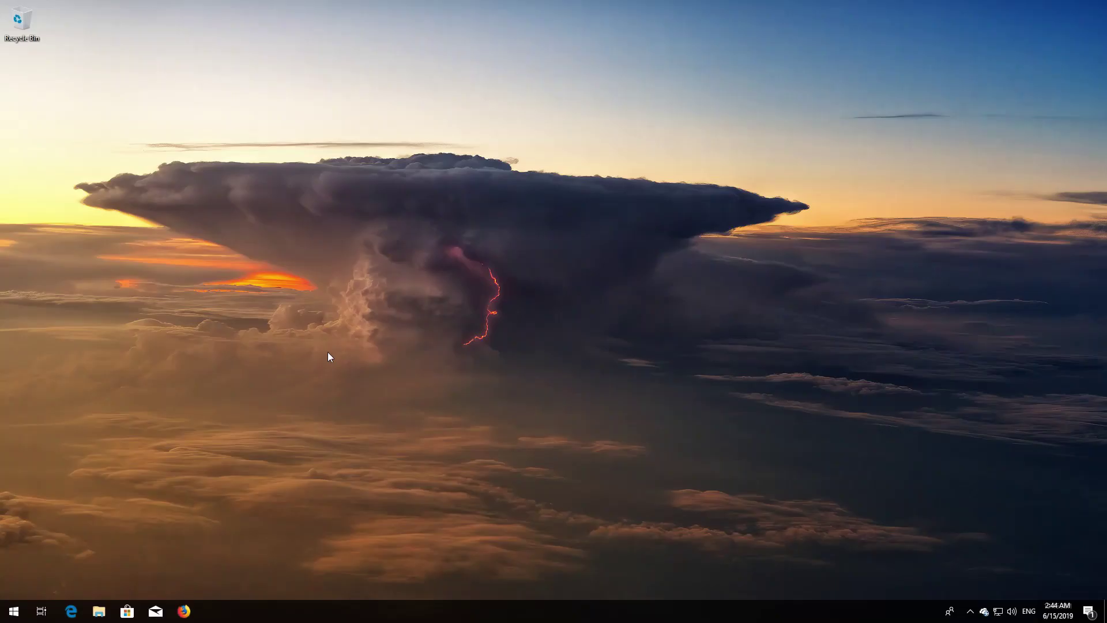
Search Start for 'recovery options' and use Advanced startup's Restart now to reboot into recovery
{"action": "key", "text": "super"}
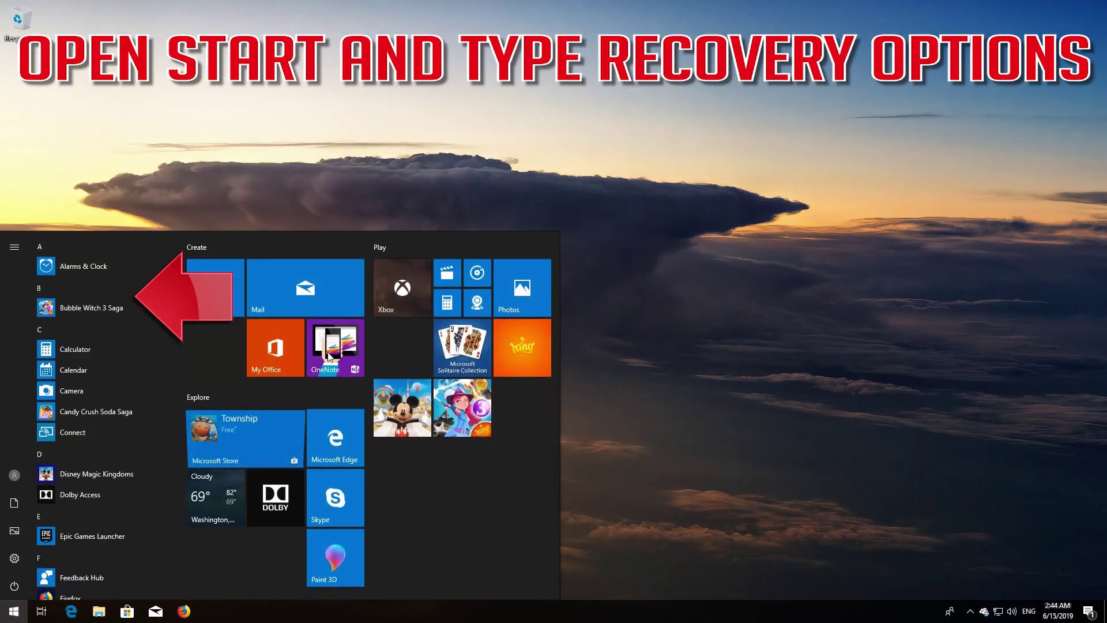
{"action": "type", "text": "recovery"}
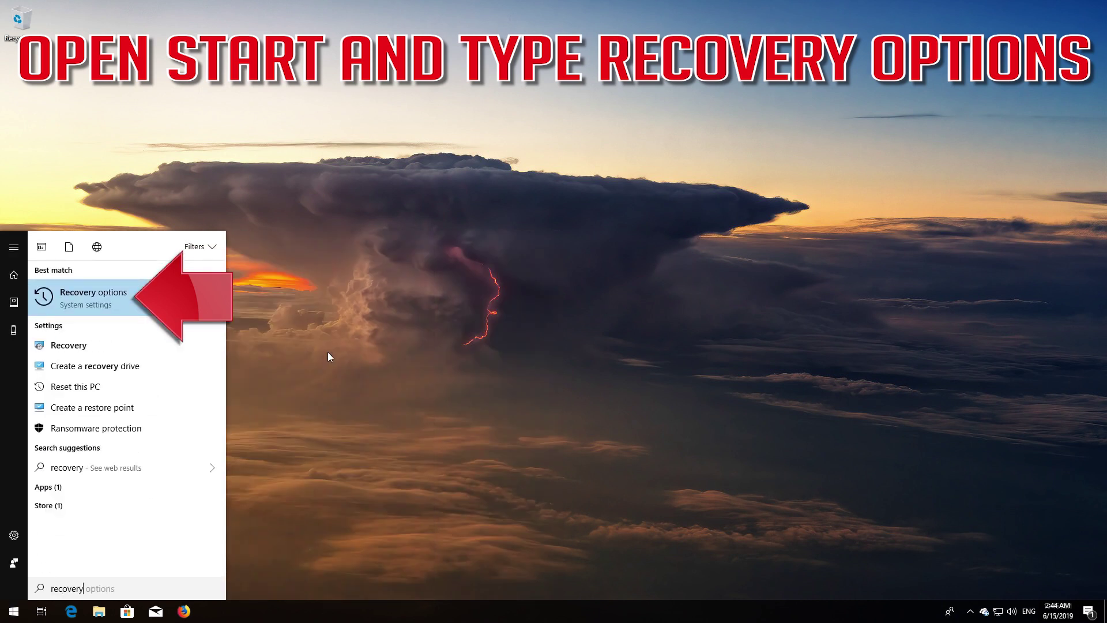
{"action": "type", "text": " options"}
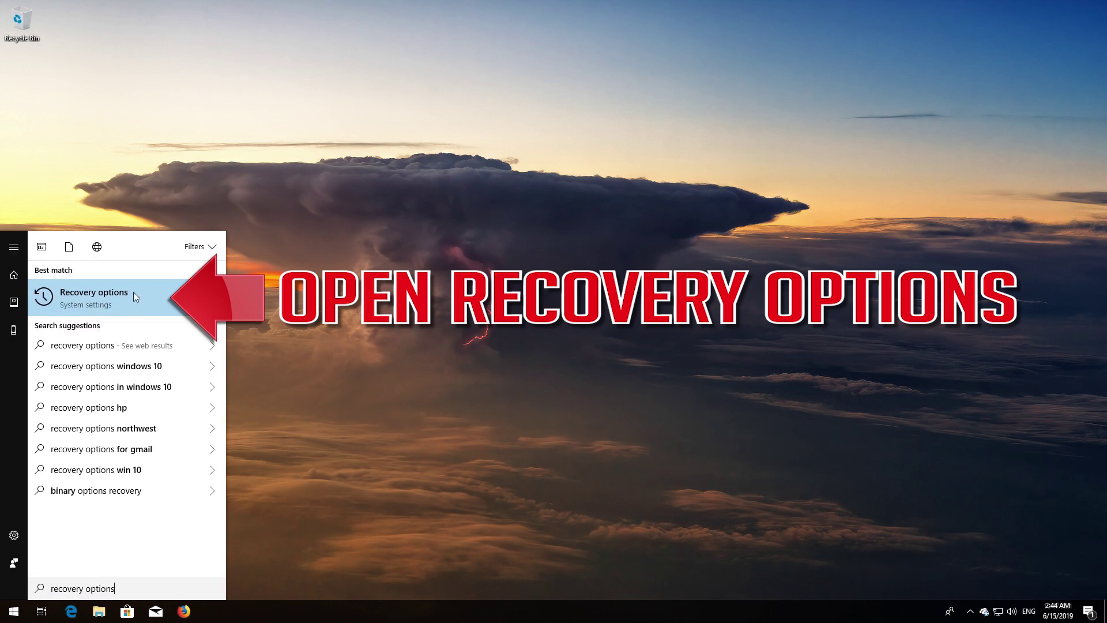
{"action": "left_click", "coordinate": [109, 299]}
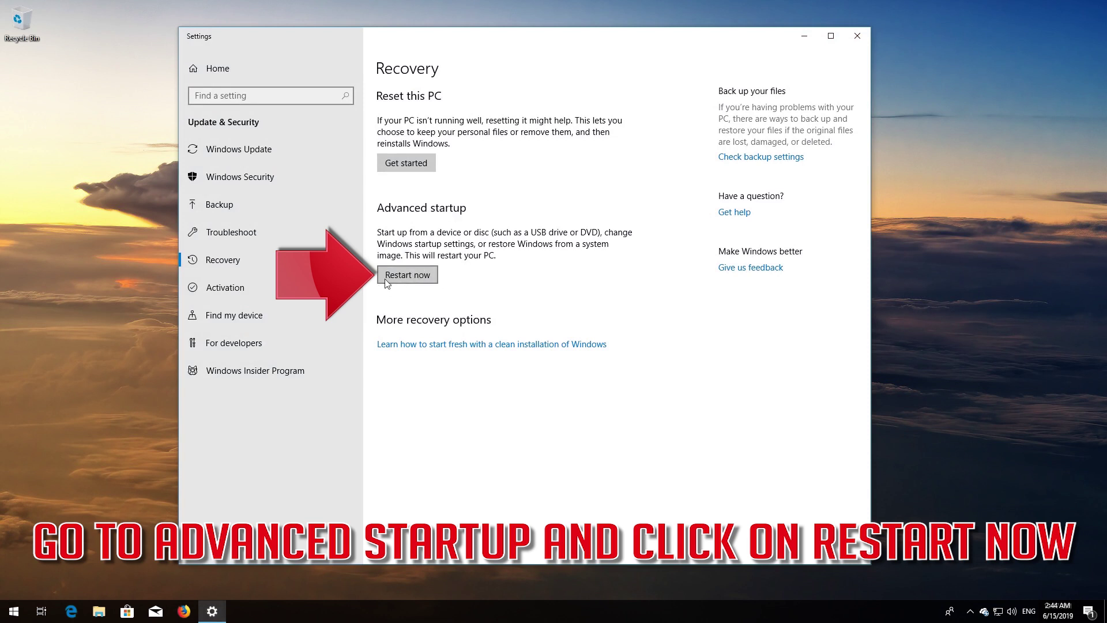
{"action": "left_click", "coordinate": [417, 272]}
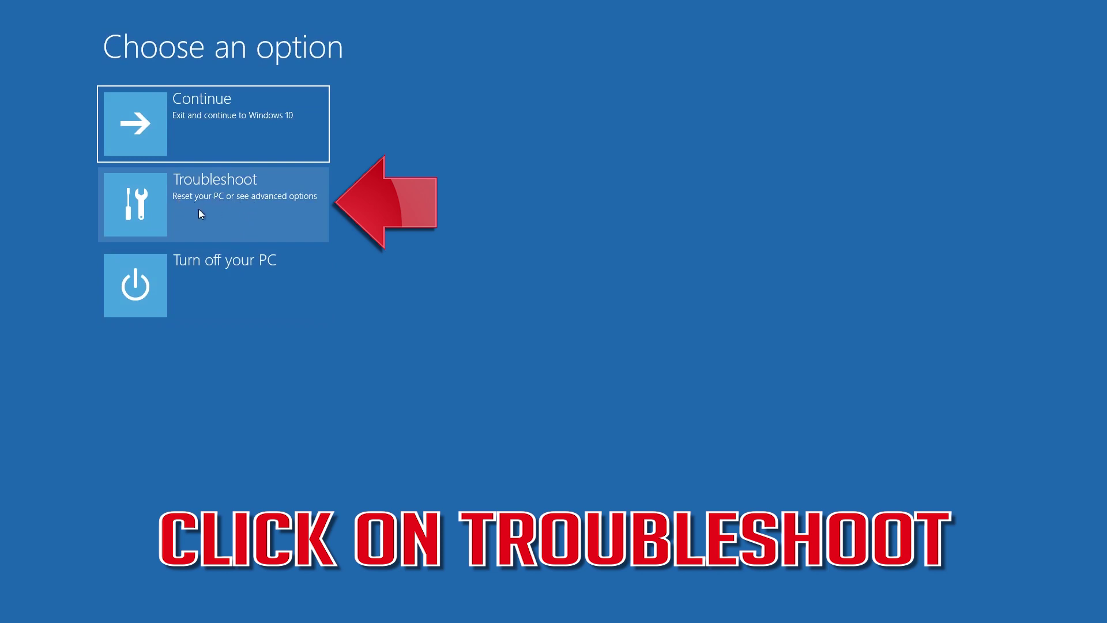
Go to Troubleshoot > Advanced options > Startup Settings, restart, and pick option 4, Enable Safe Mode
{"action": "left_click", "coordinate": [218, 211]}
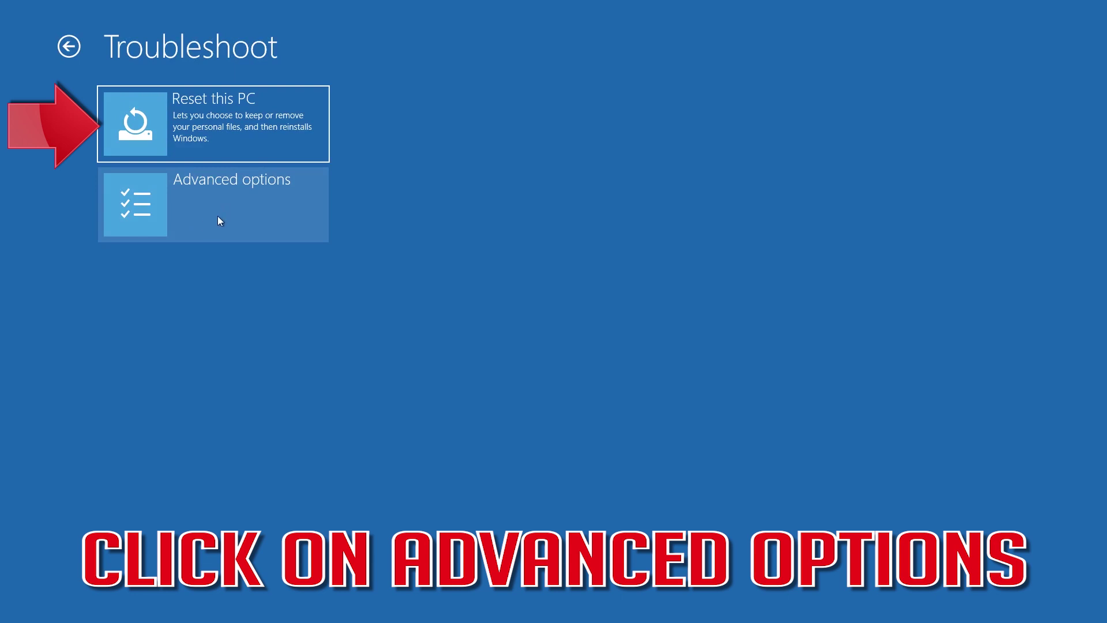
{"action": "left_click", "coordinate": [222, 215]}
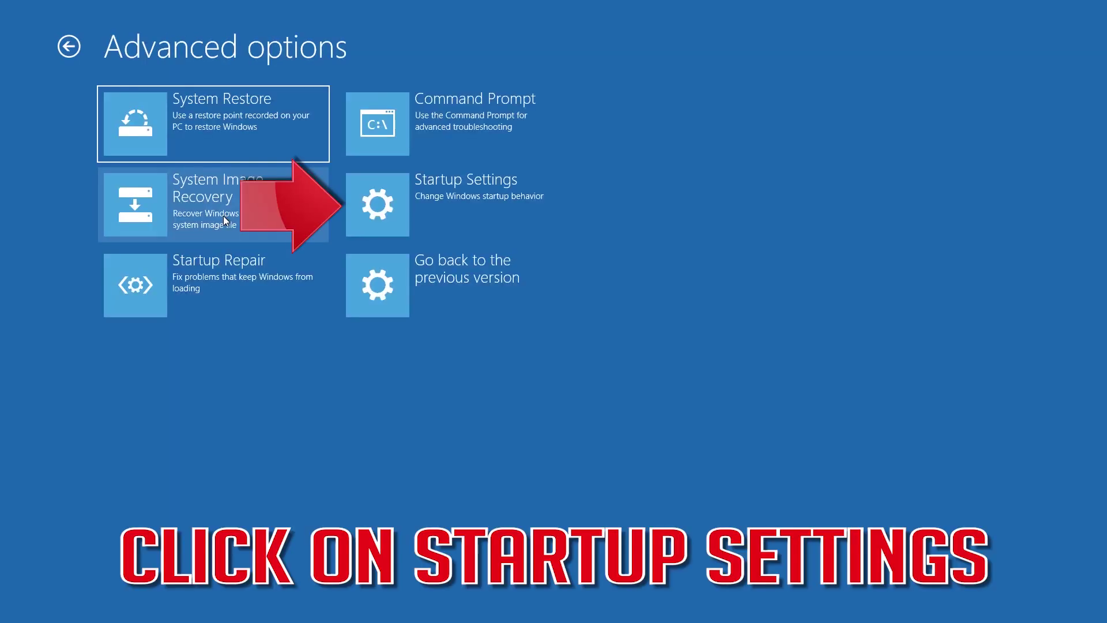
{"action": "left_click", "coordinate": [458, 199]}
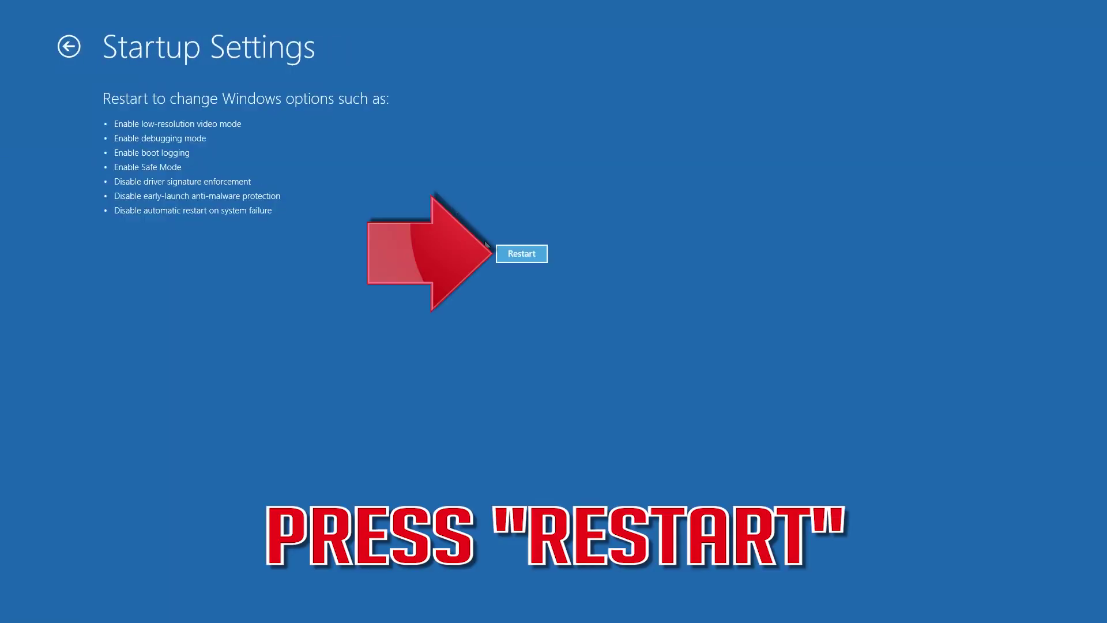
{"action": "left_click", "coordinate": [519, 257]}
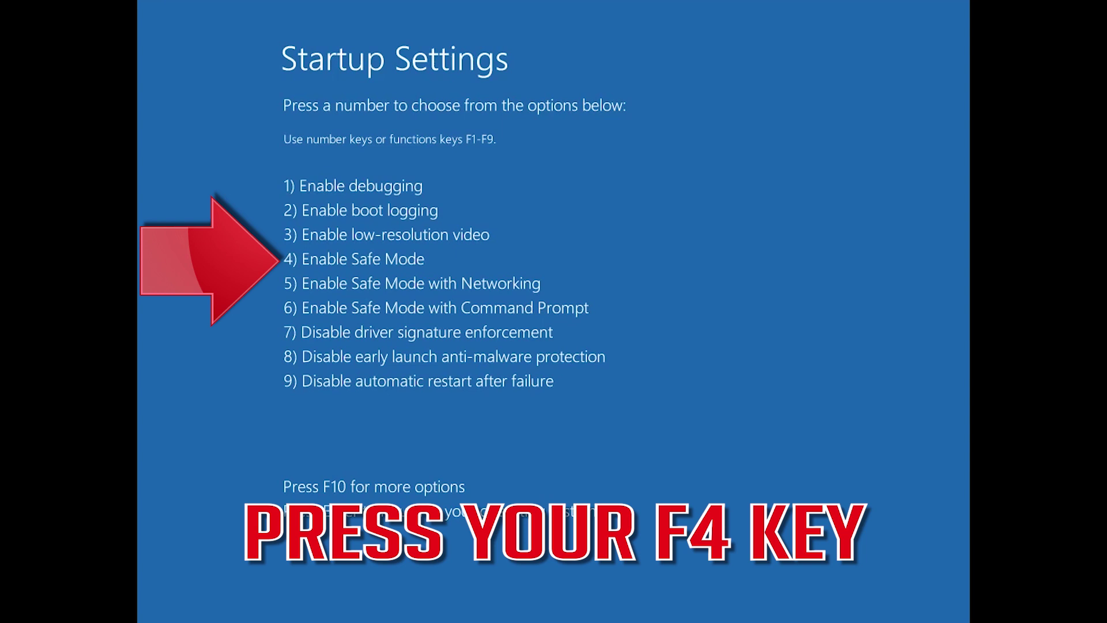
{"action": "key", "text": "F4"}
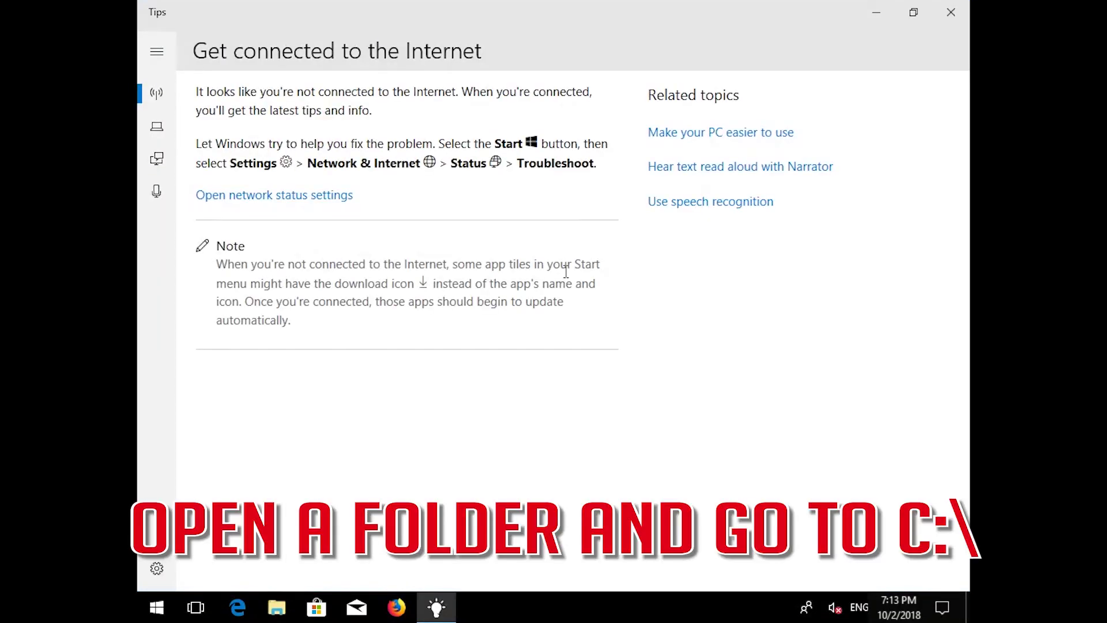
Close Tips and open the C:\Windows folder in a maximized File Explorer window
{"action": "left_click", "coordinate": [951, 12]}
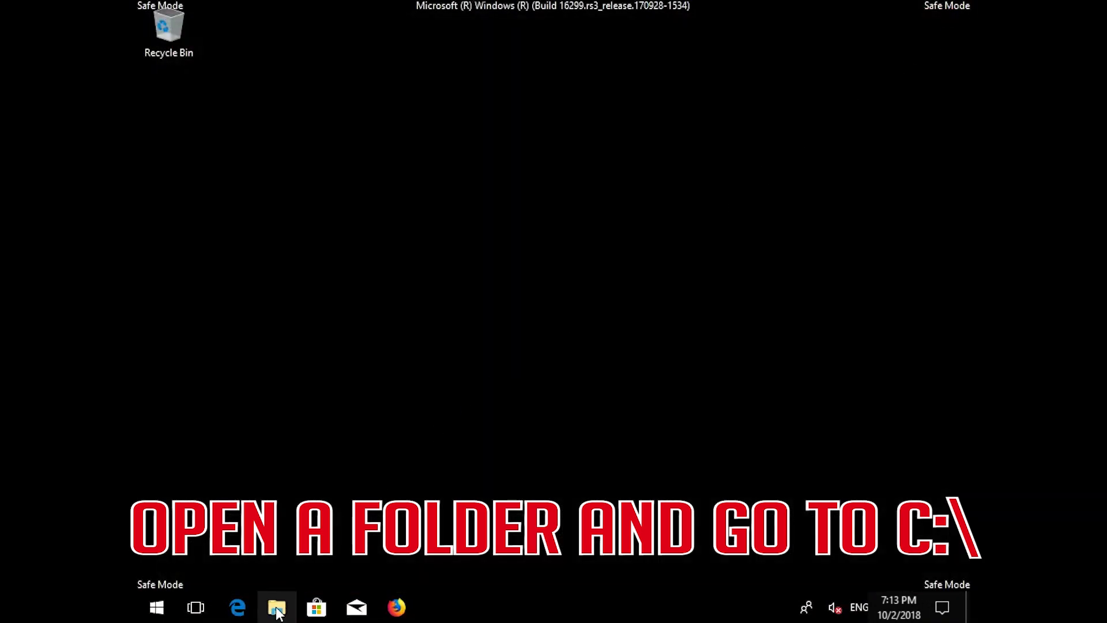
{"action": "left_click", "coordinate": [277, 608]}
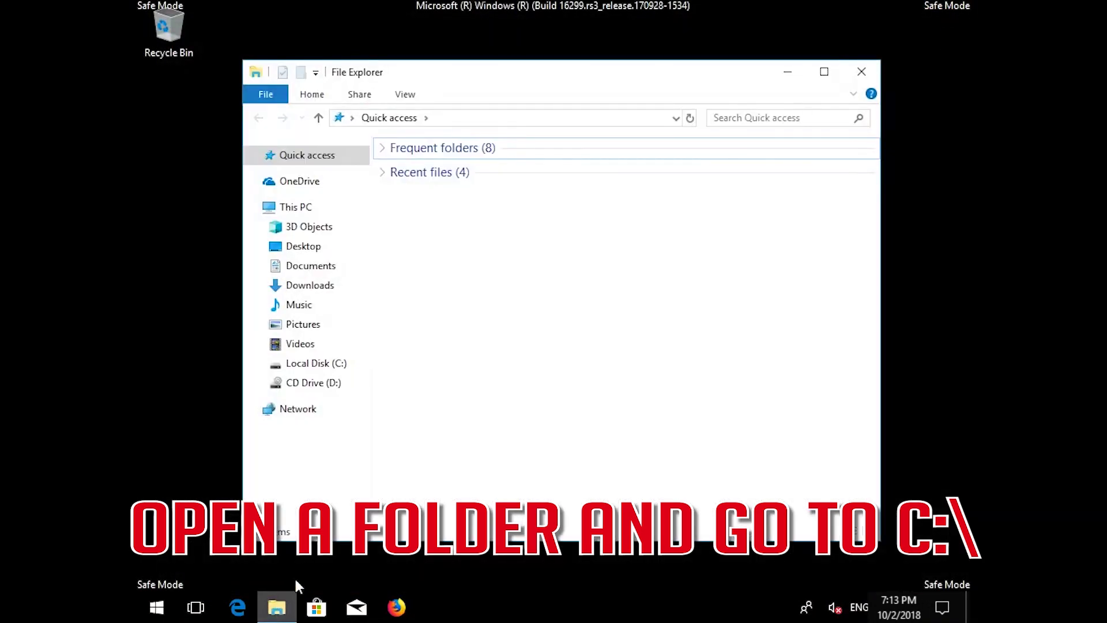
{"action": "left_click", "coordinate": [323, 365]}
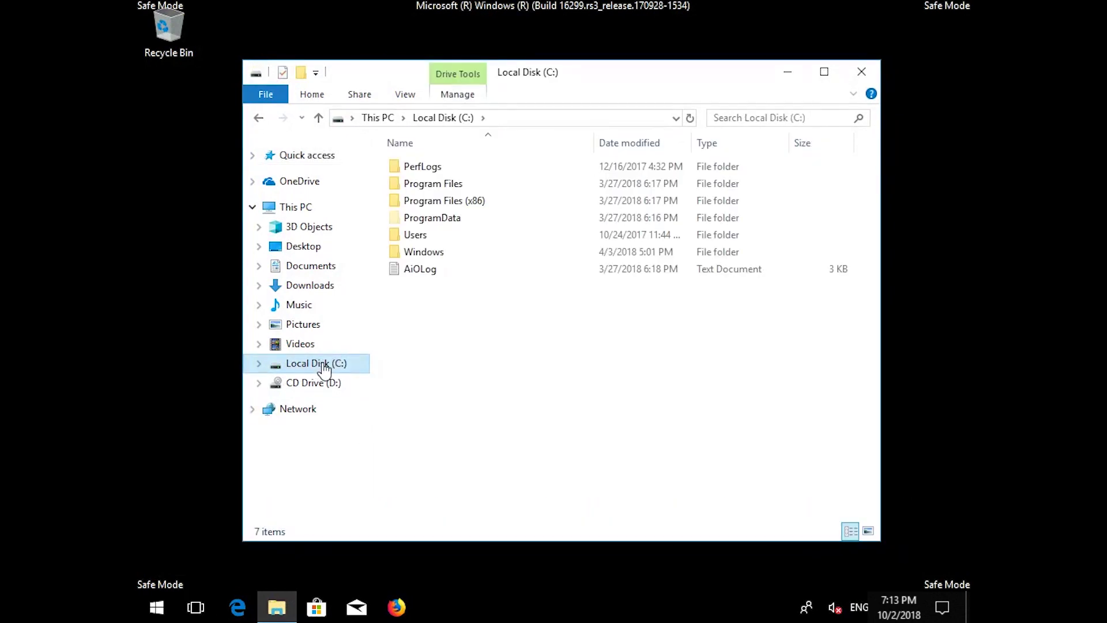
{"action": "left_click", "coordinate": [824, 71]}
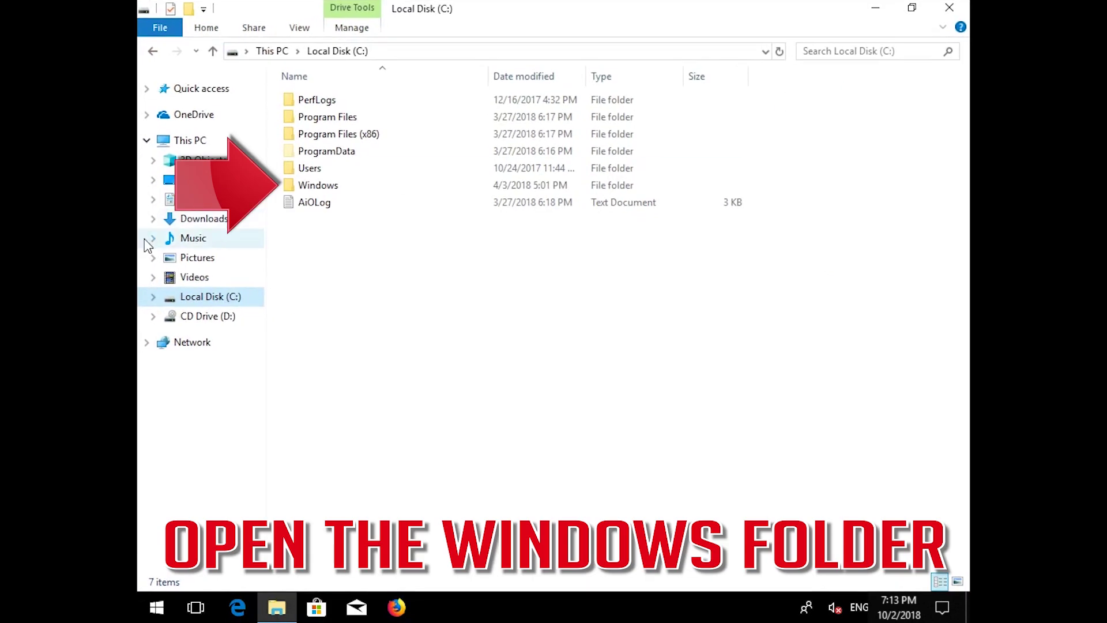
{"action": "double_click", "coordinate": [344, 190]}
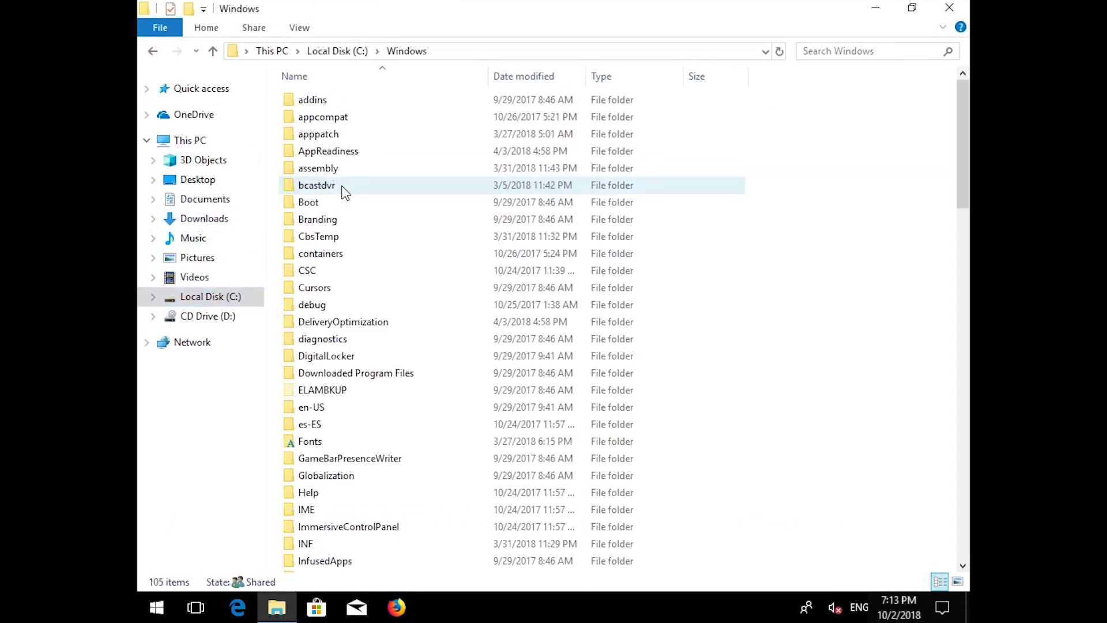
Open SoftwareDistribution and select DataStore, Download, PostRebootEventCache.V2 and ReportingEvents
{"action": "scroll", "coordinate": [344, 192], "scroll_direction": "down", "scroll_amount": 19}
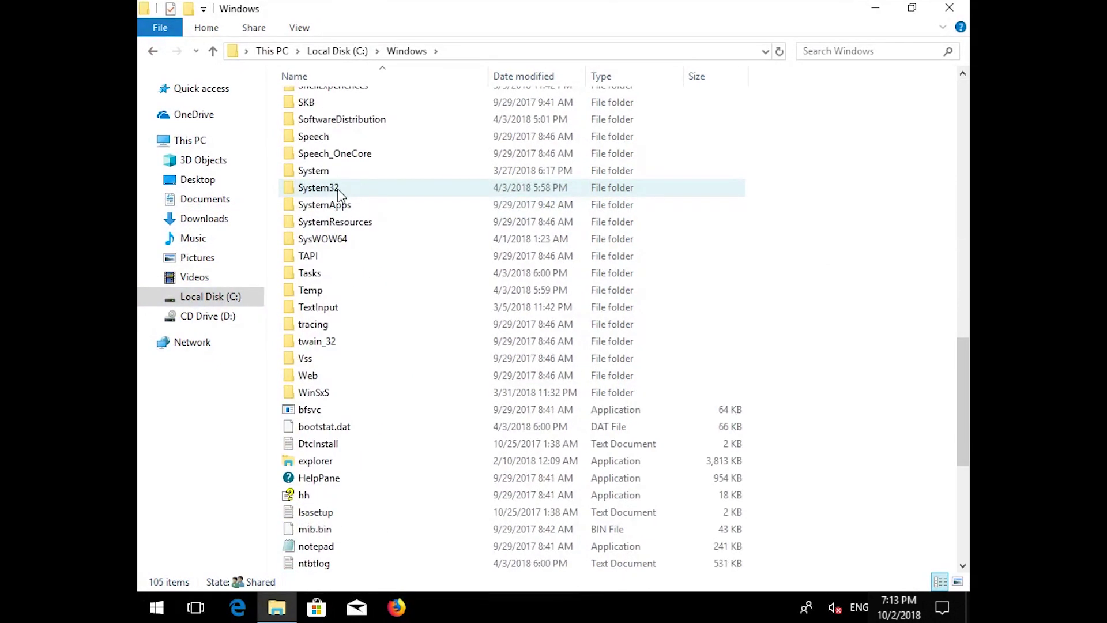
{"action": "scroll", "coordinate": [340, 193], "scroll_direction": "up", "scroll_amount": 1}
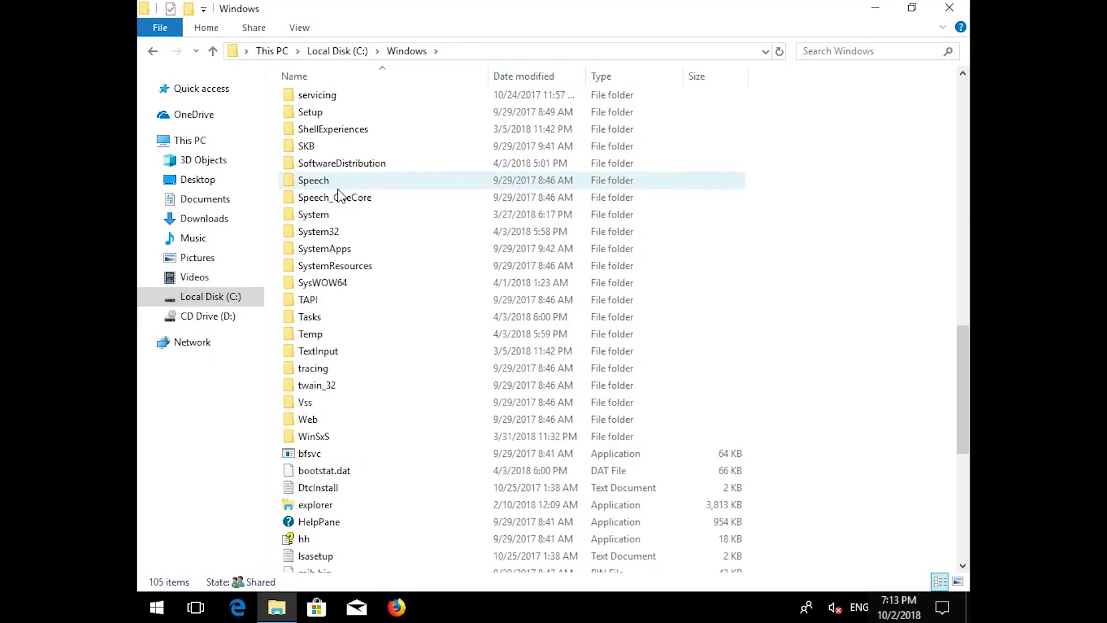
{"action": "double_click", "coordinate": [358, 164]}
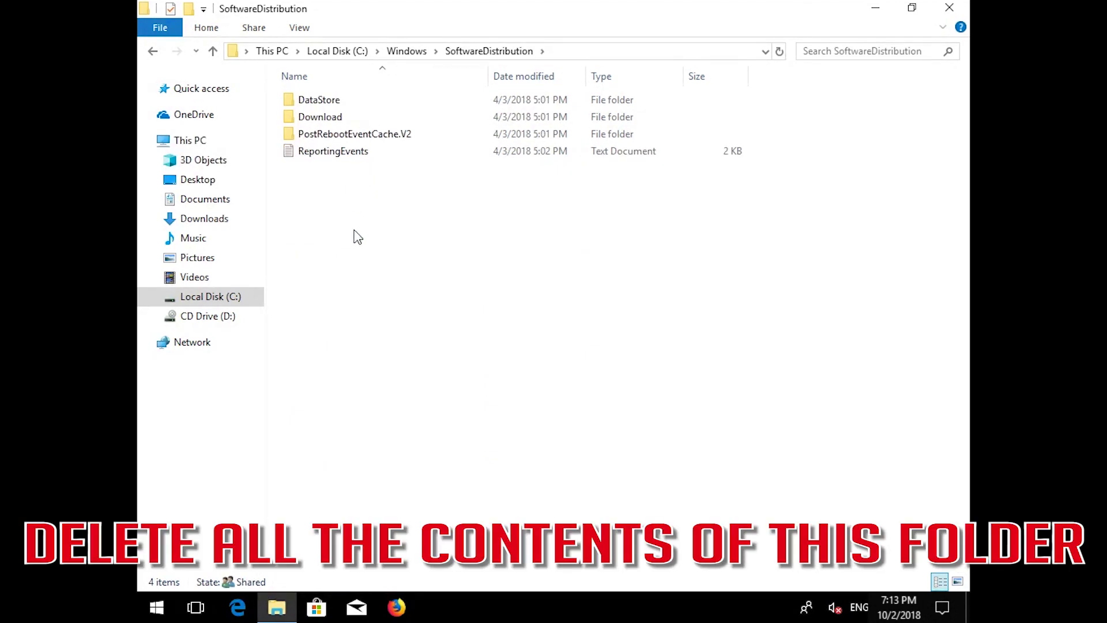
{"action": "left_click_drag", "start_coordinate": [355, 251], "coordinate": [331, 102]}
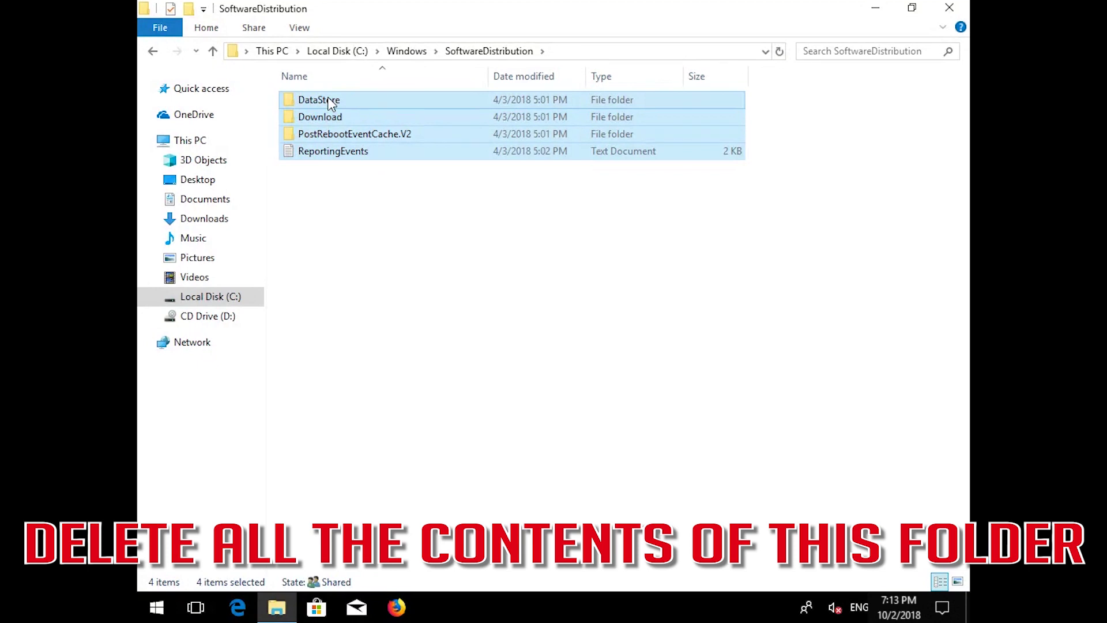